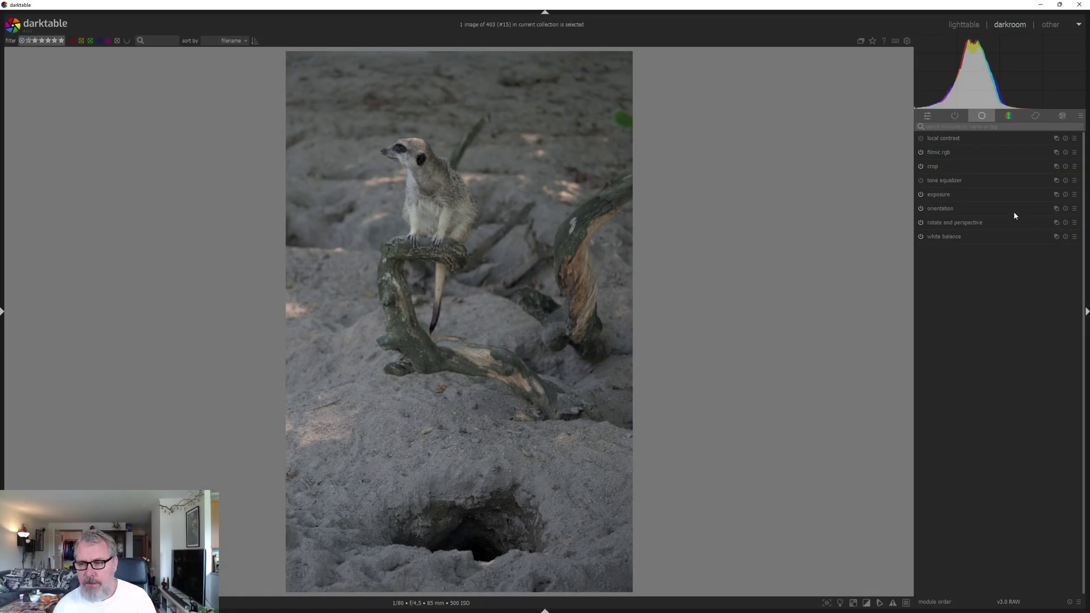
Try the exposure module's automatic mode and reset the module to its default settings.
click(1003, 195)
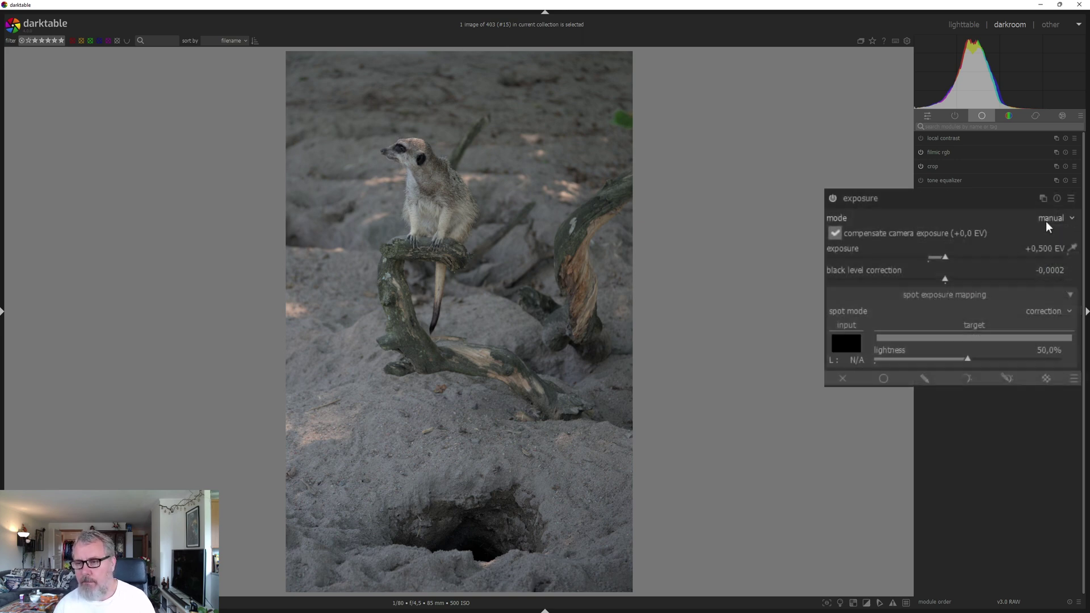
click(1057, 209)
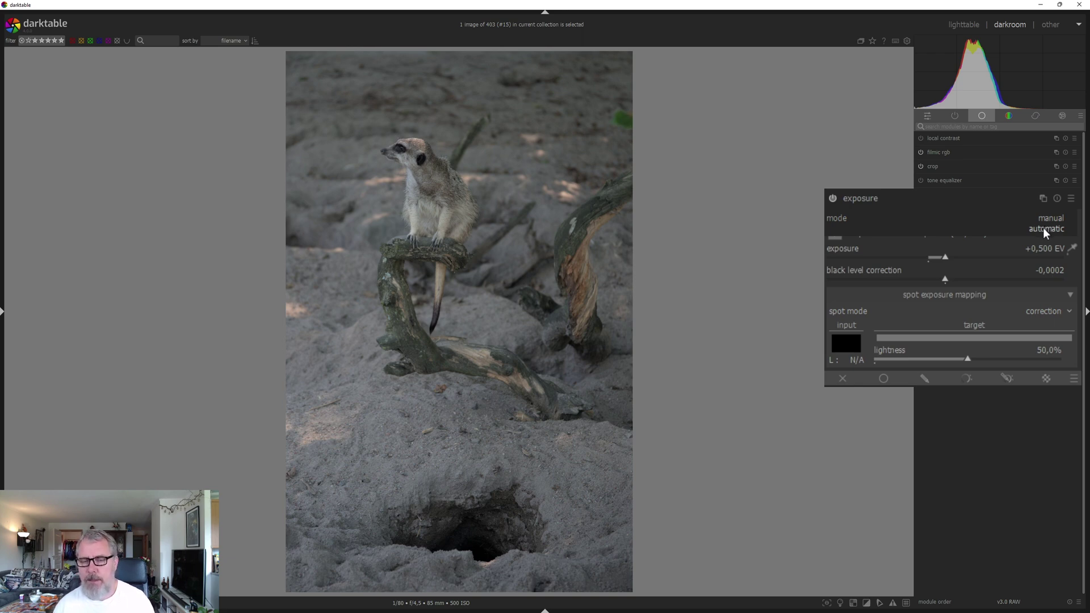
click(1044, 229)
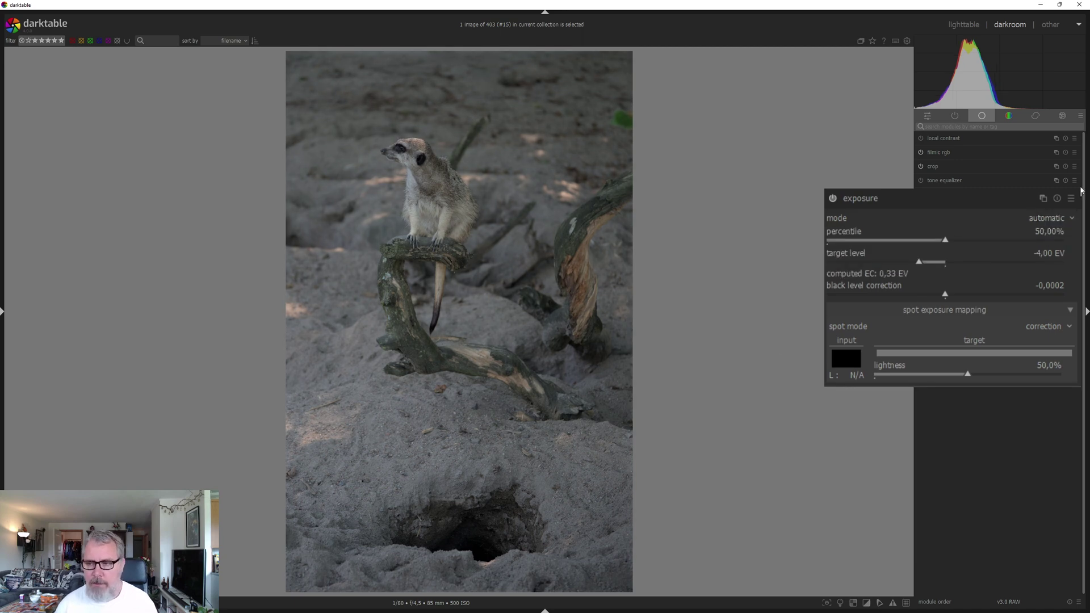
click(1057, 197)
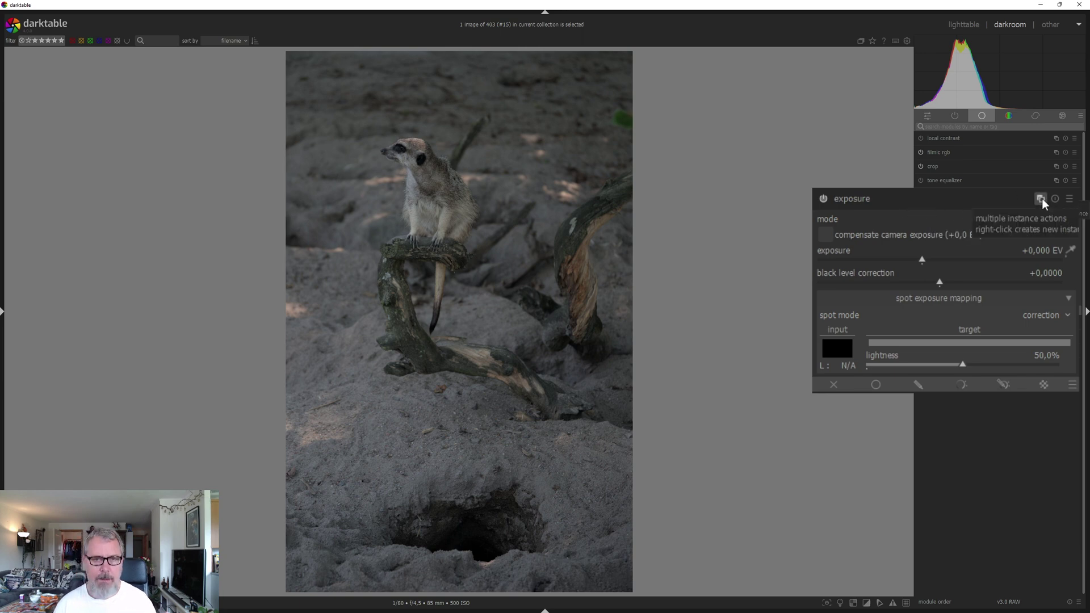
Create a second exposure instance with exposure at +1,044 EV and black level correction at +0,0056.
right_click(1041, 198)
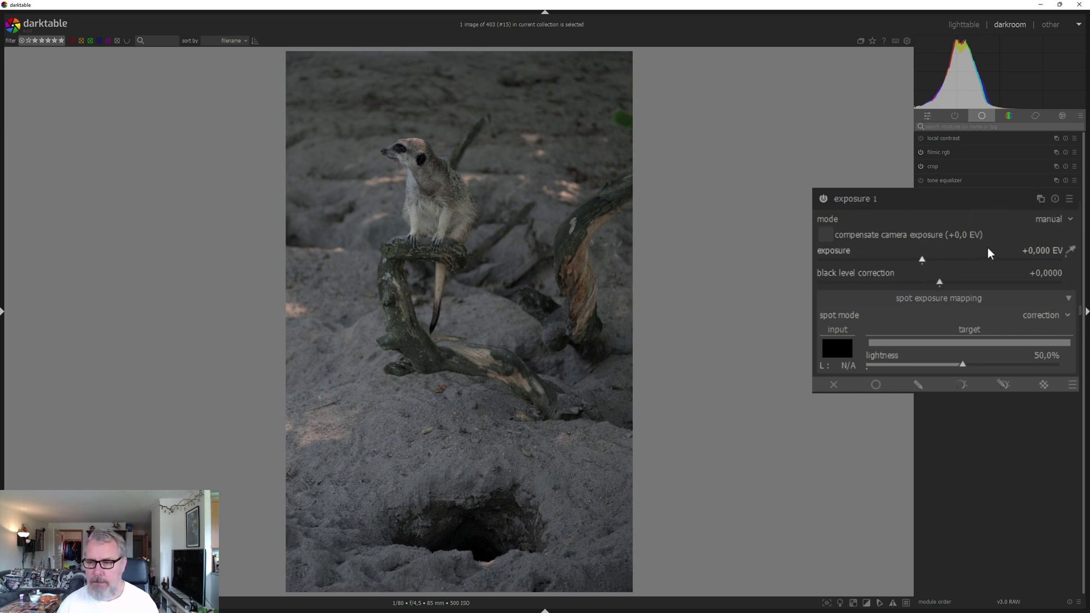
click(1001, 233)
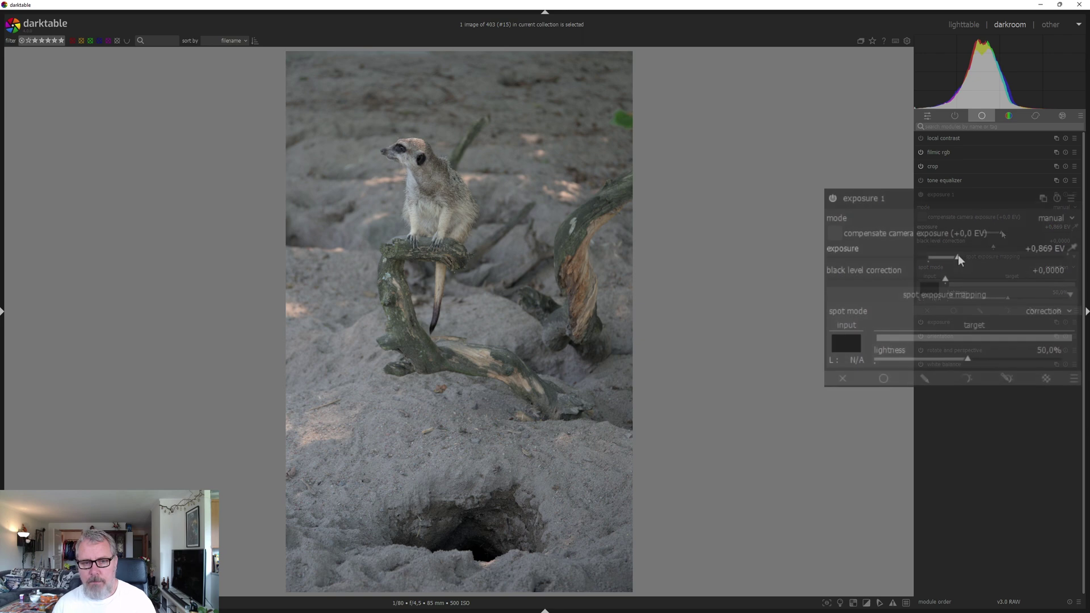
drag(1001, 233, 1004, 233)
scroll(962, 254, down, 2)
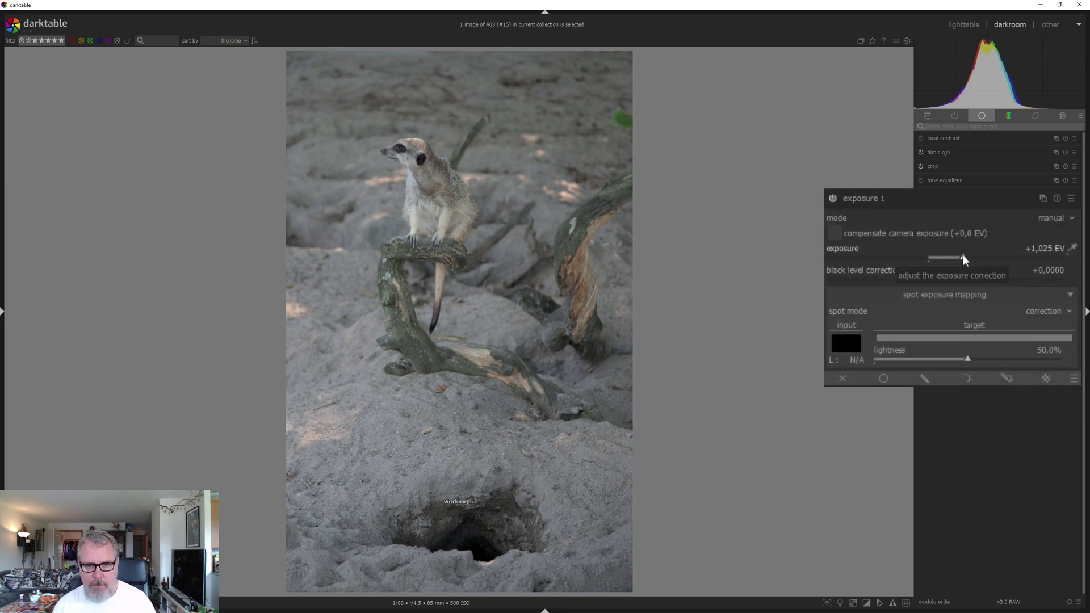
right_click(962, 254)
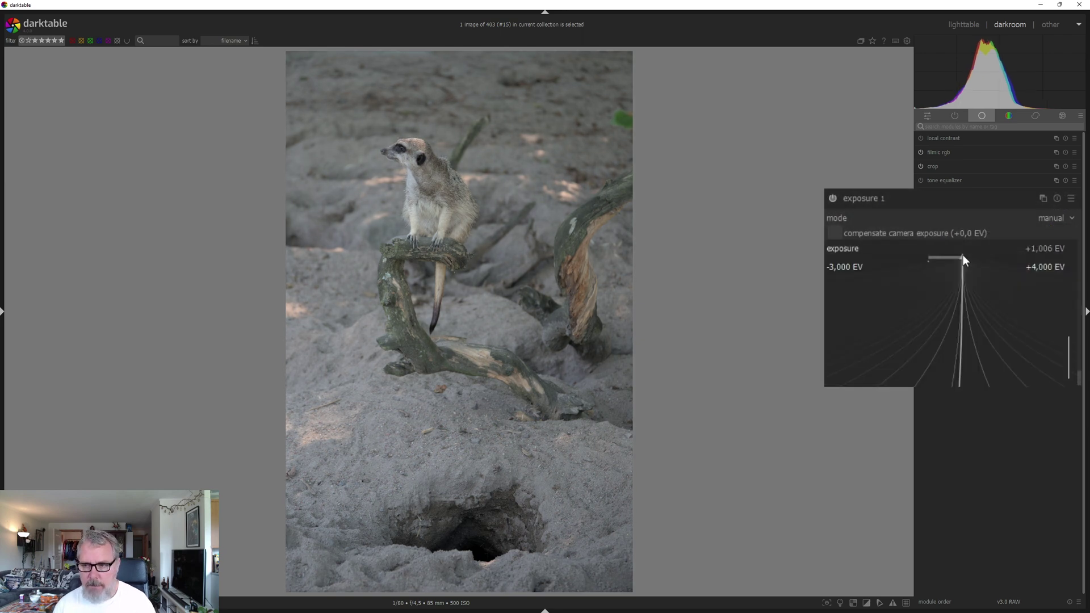
click(963, 254)
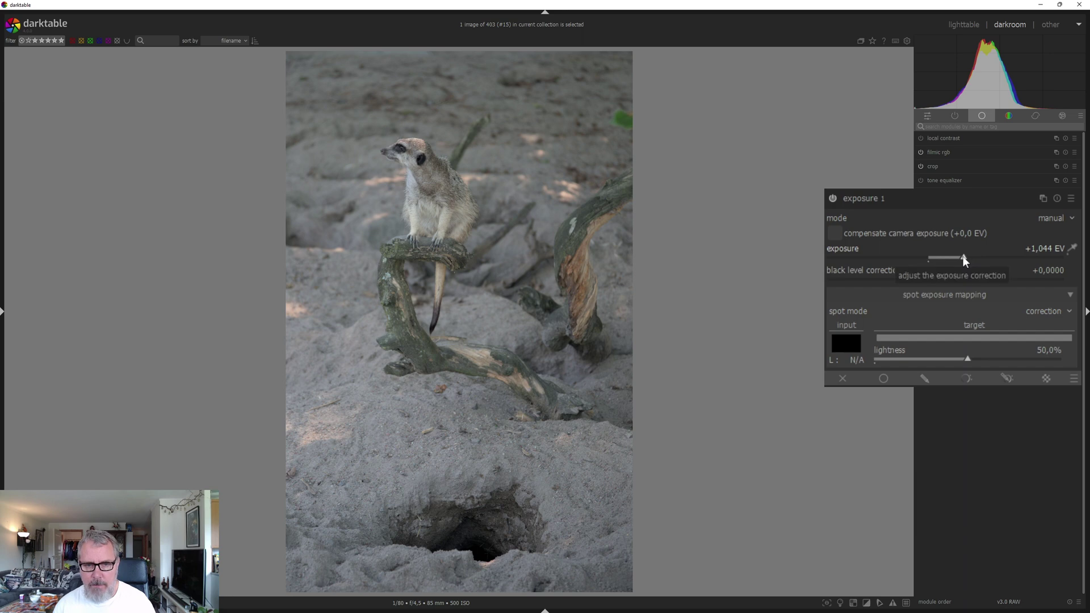
mouse_move(945, 277)
mouse_down()
mouse_move(935, 278)
mouse_move(951, 278)
mouse_up()
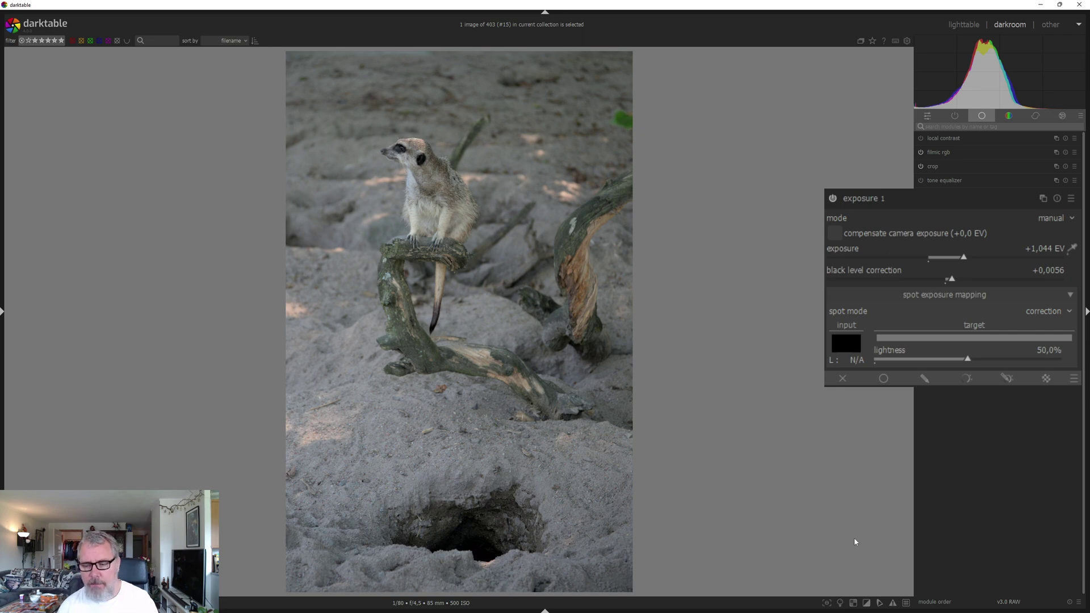
Turn on the clipping indicator and set the second exposure instance to +1,472 EV with black level correction +0,0083.
click(866, 603)
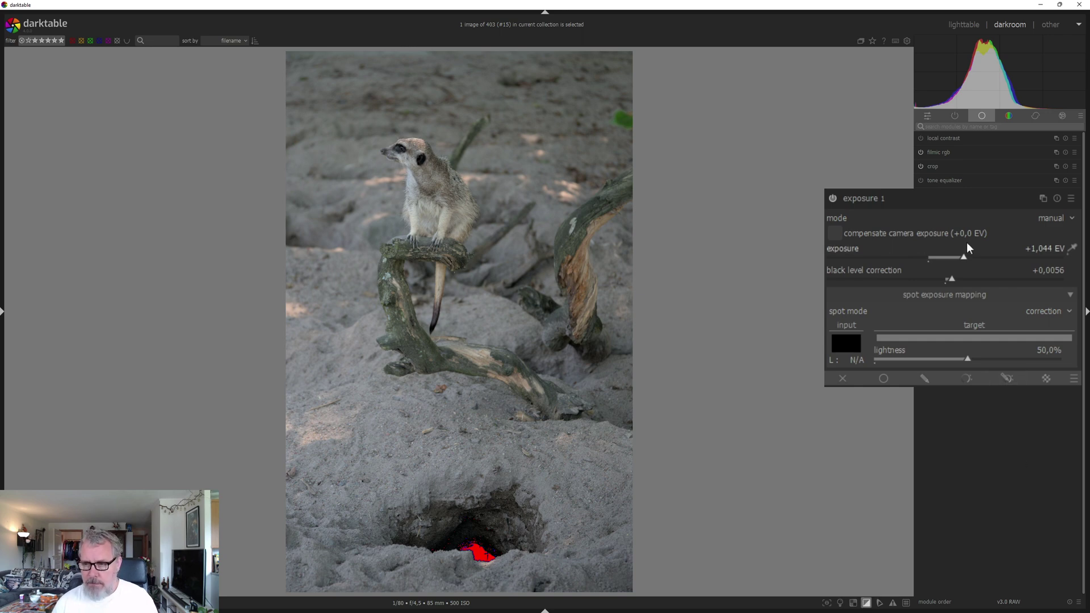
drag(964, 256, 978, 257)
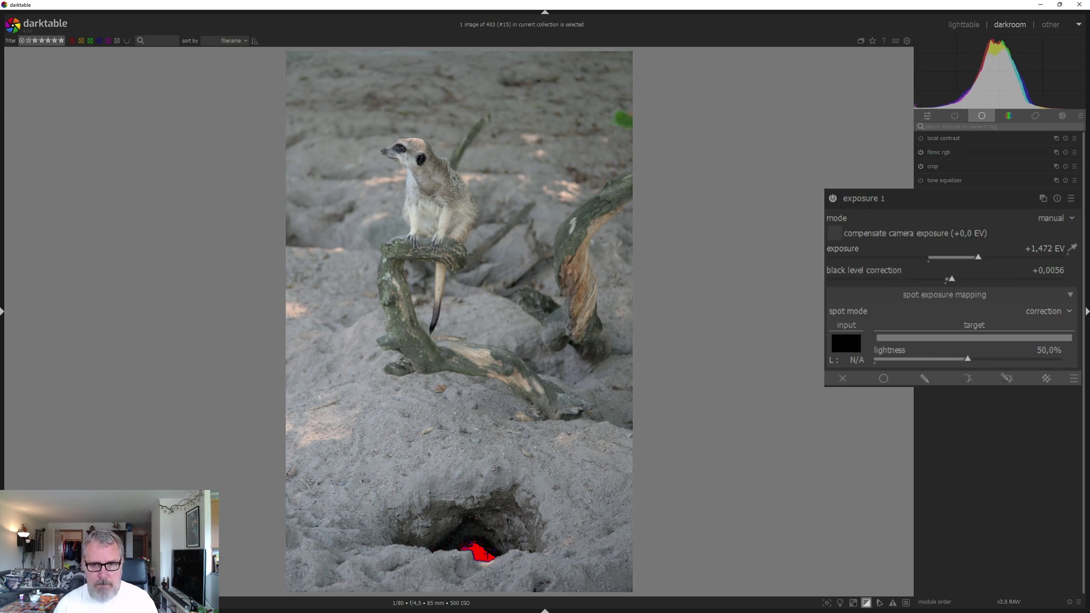
drag(951, 277, 955, 276)
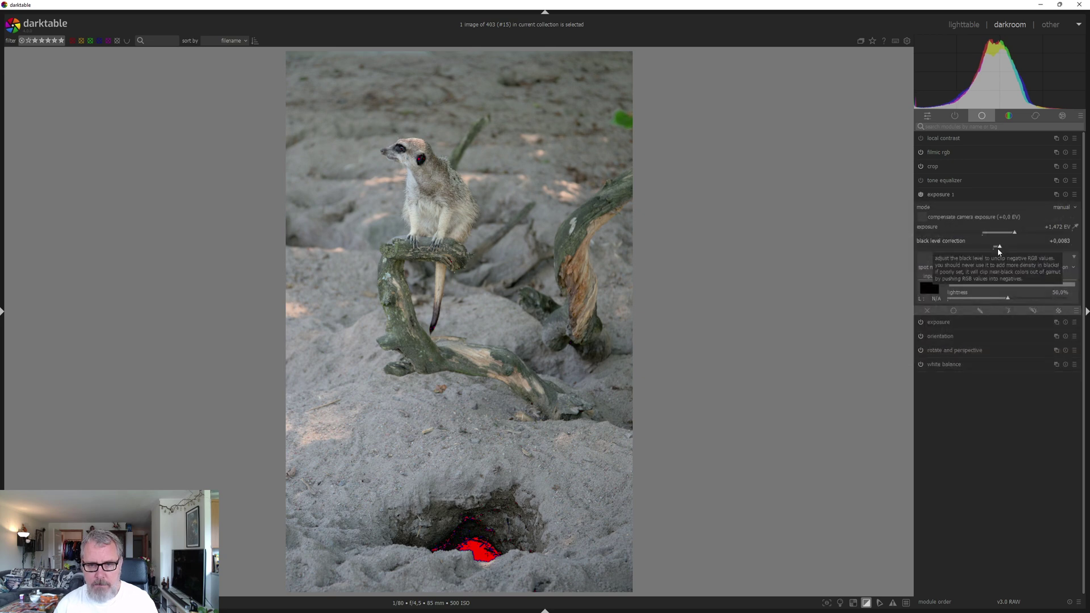
click(947, 195)
Try auto-tuning the filmic rgb levels and reset the module to its defaults.
click(972, 151)
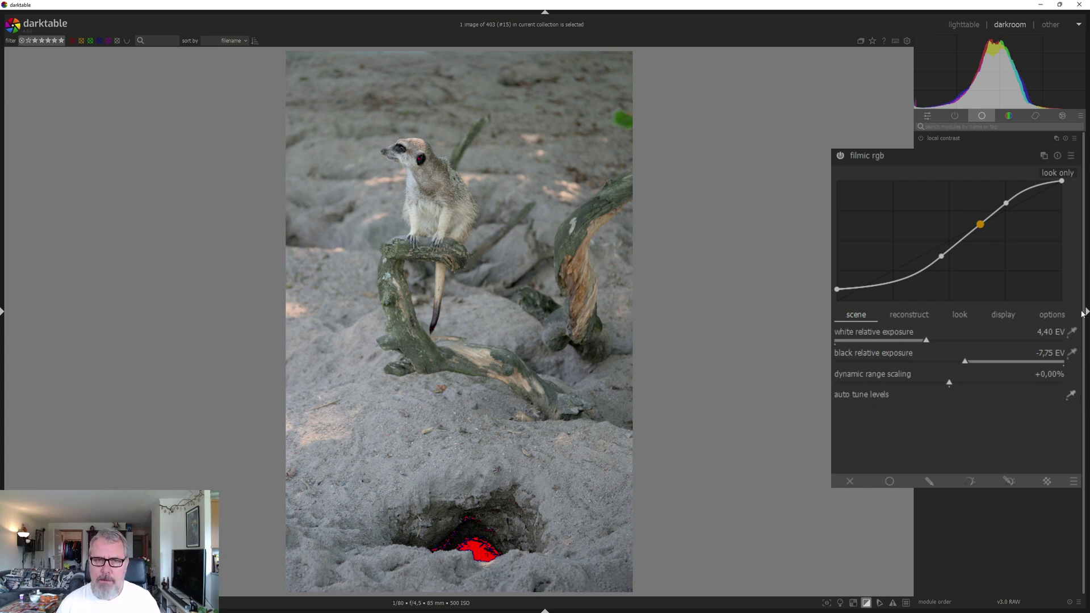
click(1072, 395)
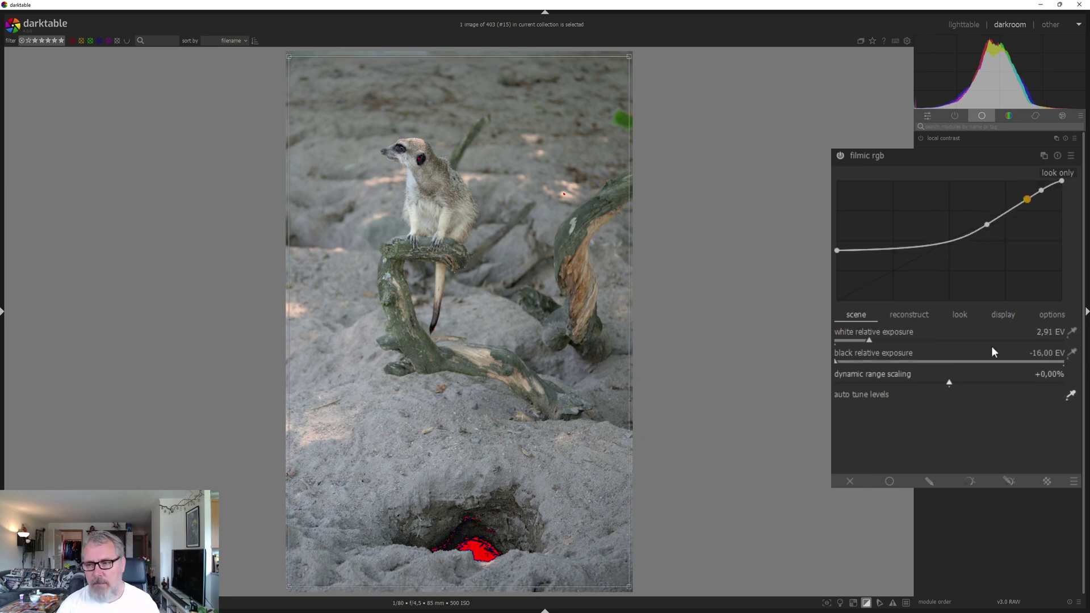
click(1057, 156)
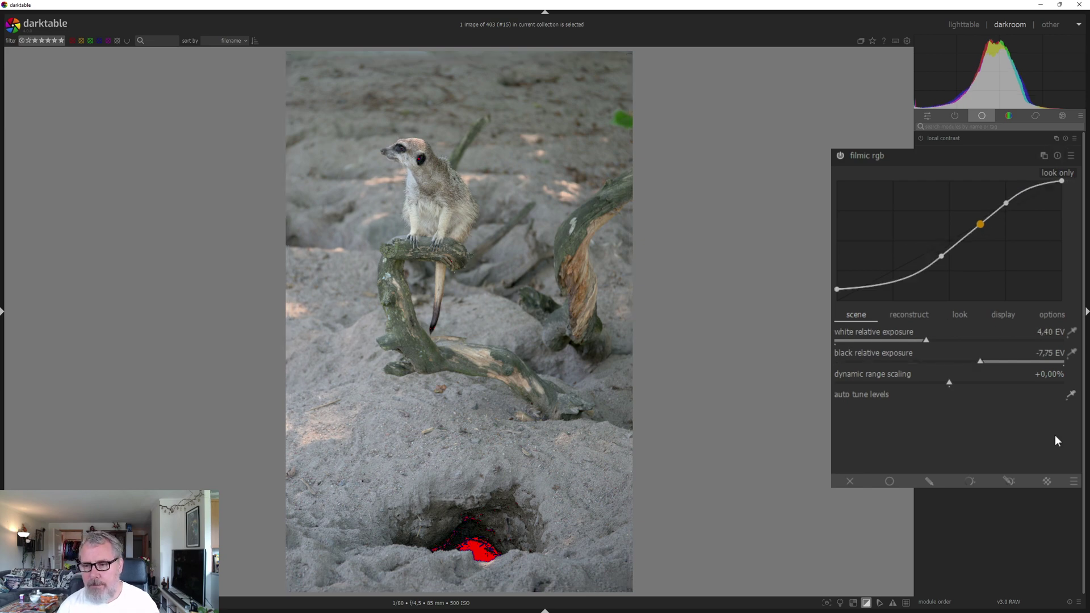
In filmic rgb, set white relative exposure to 2,97 EV and black relative exposure to -5,82 EV.
drag(926, 341, 872, 347)
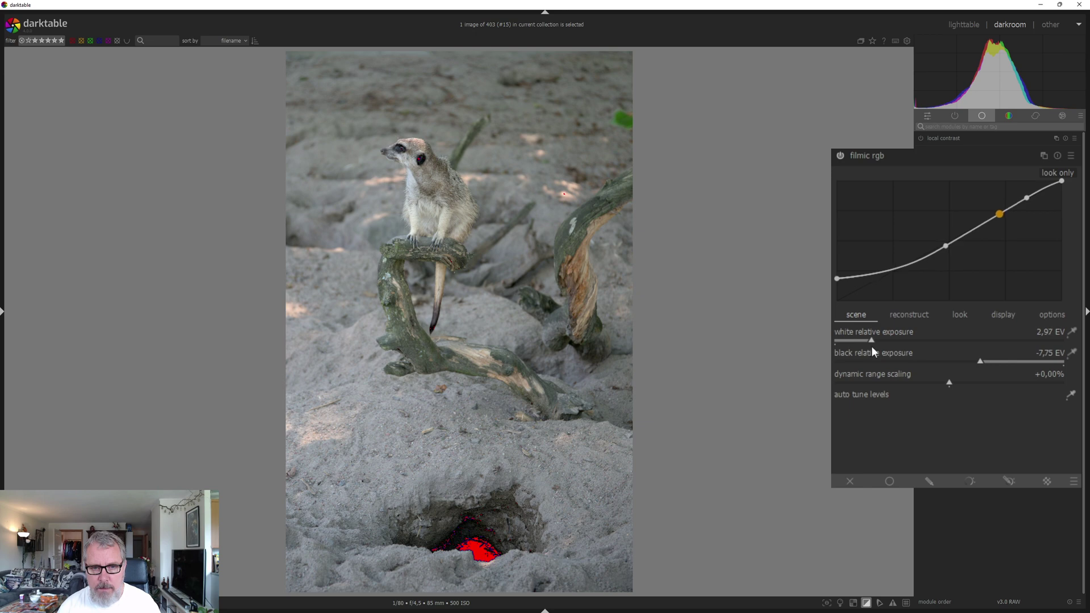
drag(977, 366, 1041, 383)
right_click(1042, 383)
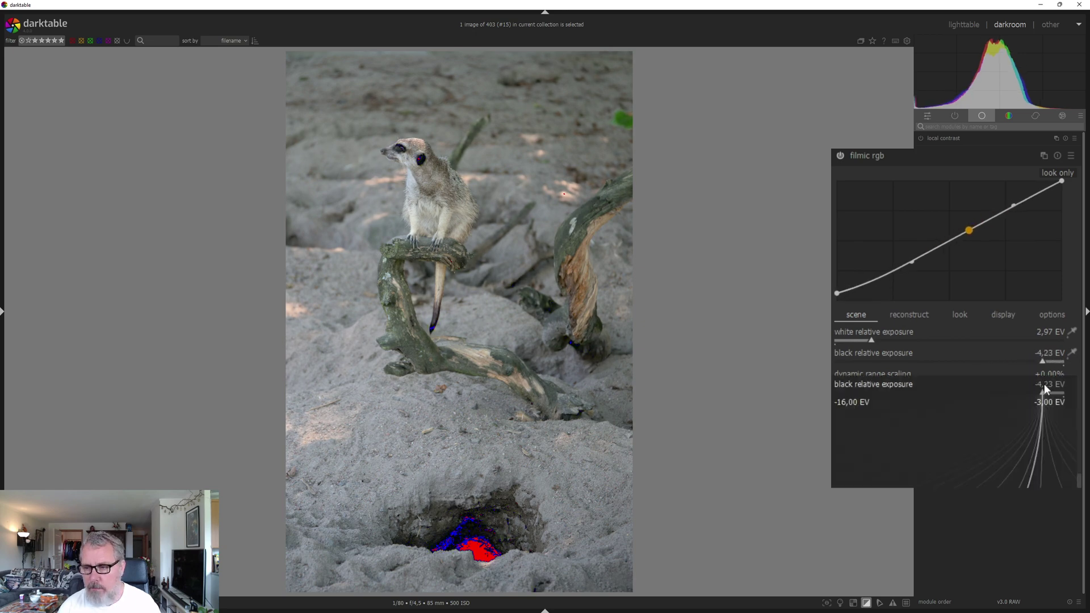
click(1030, 366)
drag(1042, 361, 1014, 366)
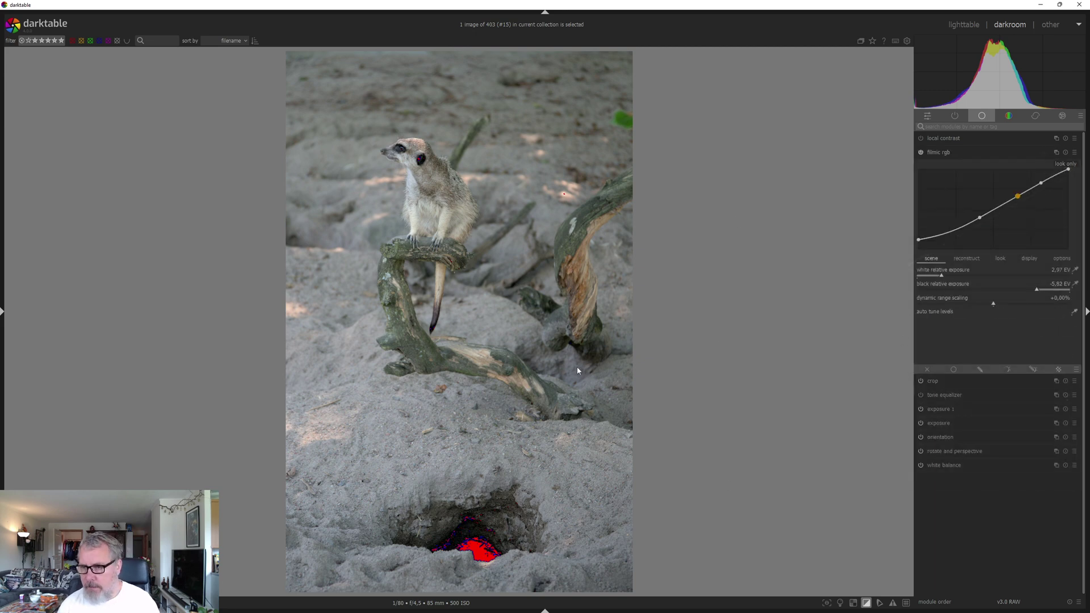
click(994, 154)
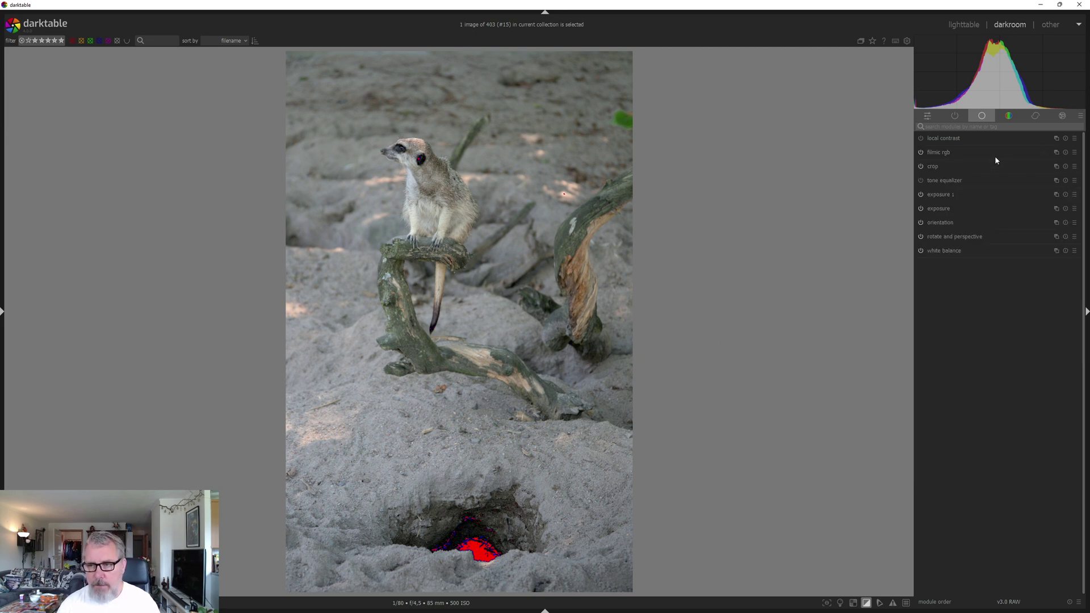
Set the color calibration white balance by detecting it from the whole image area.
click(1009, 116)
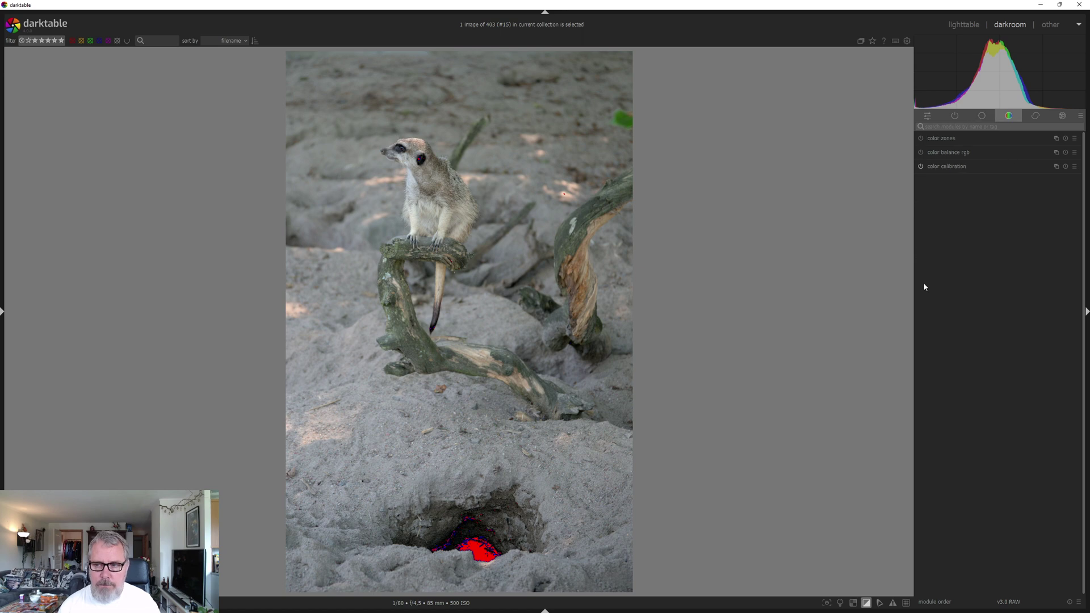
click(980, 167)
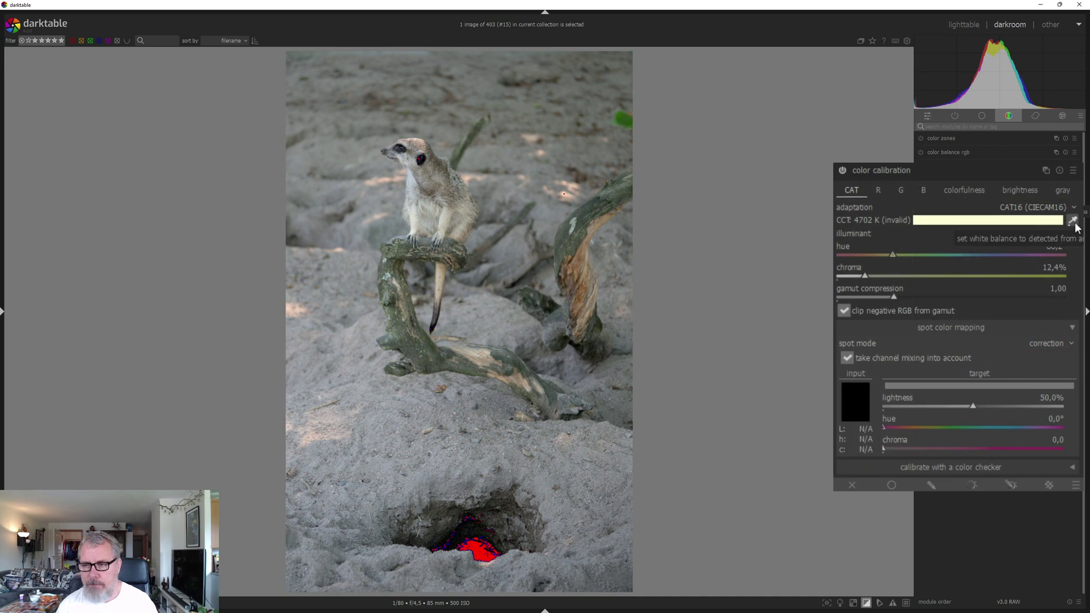
click(1072, 221)
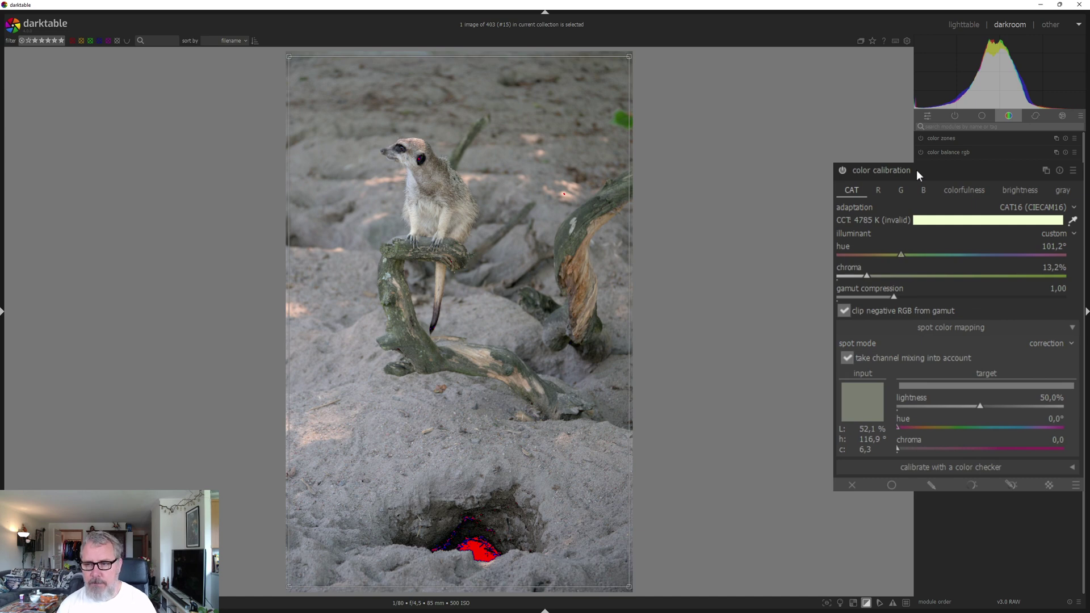
Review the white balance module's settings and the red channel and colorfulness controls in color calibration.
click(954, 116)
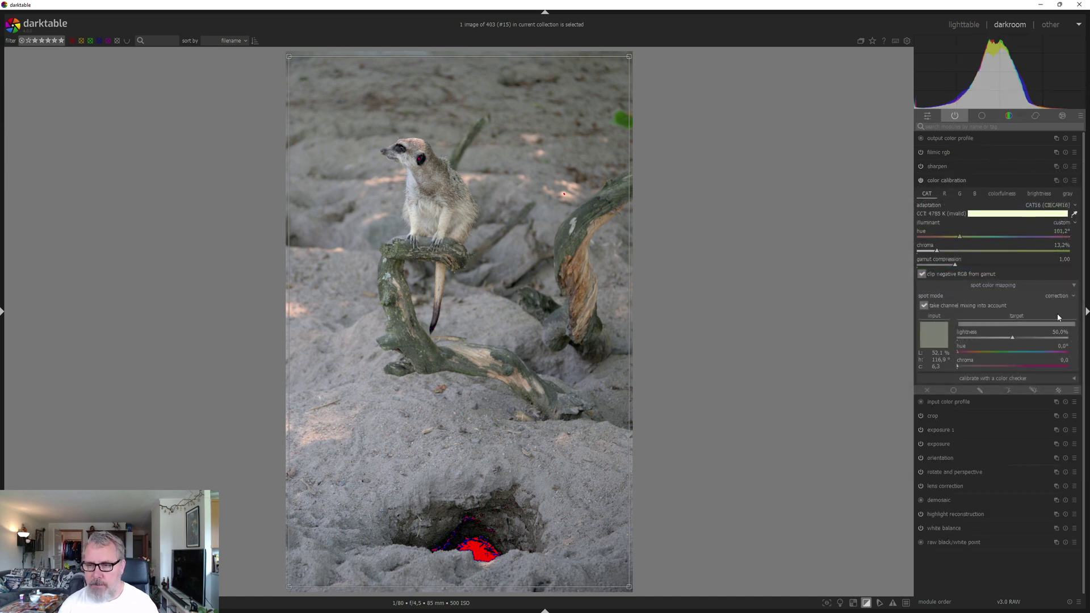
click(953, 528)
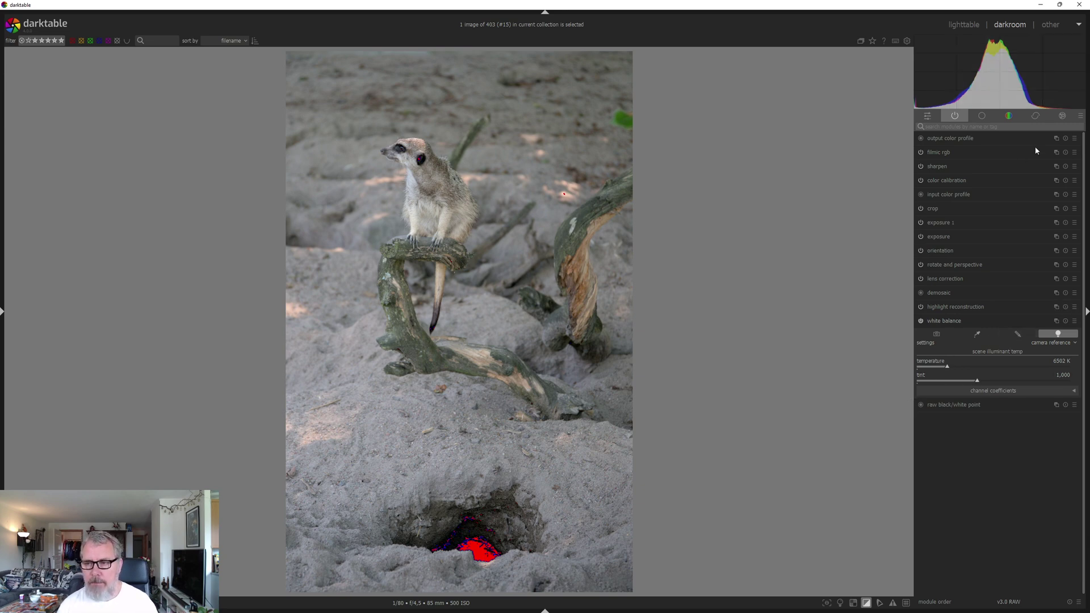
click(1008, 116)
click(1003, 167)
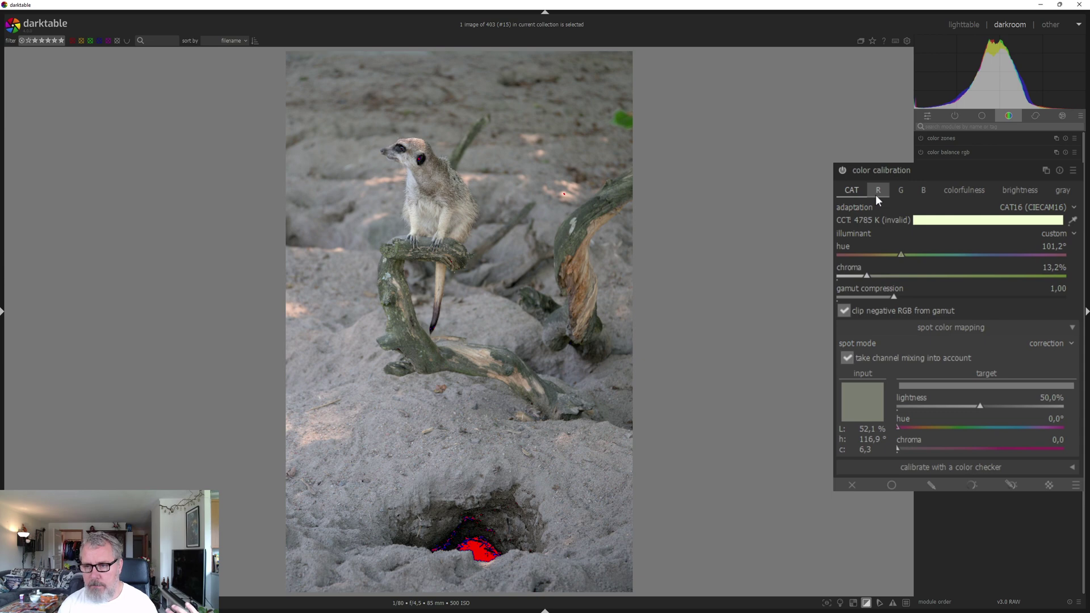
click(875, 195)
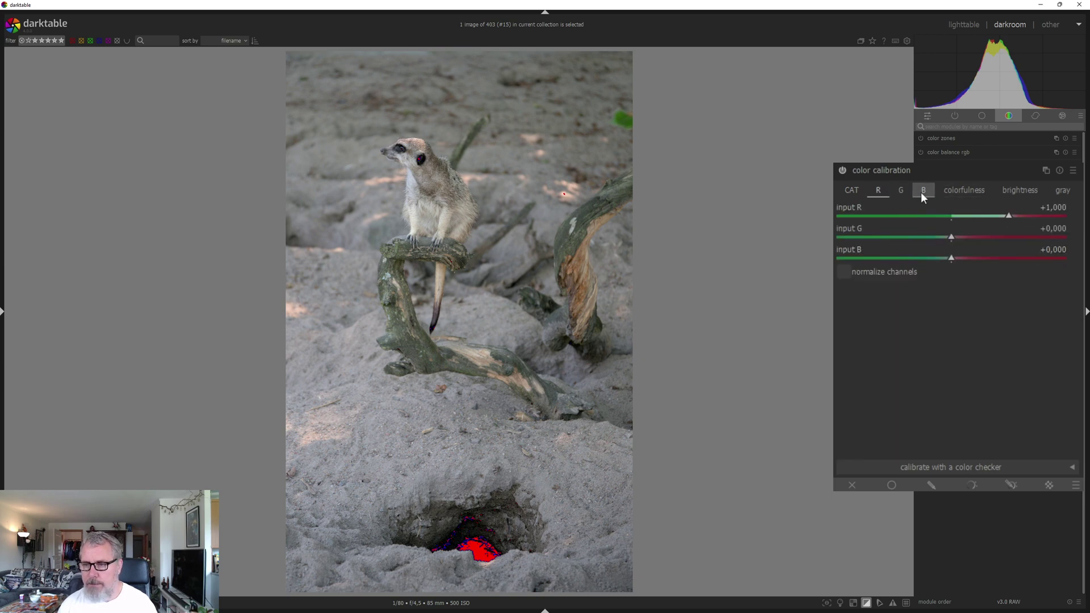
click(962, 190)
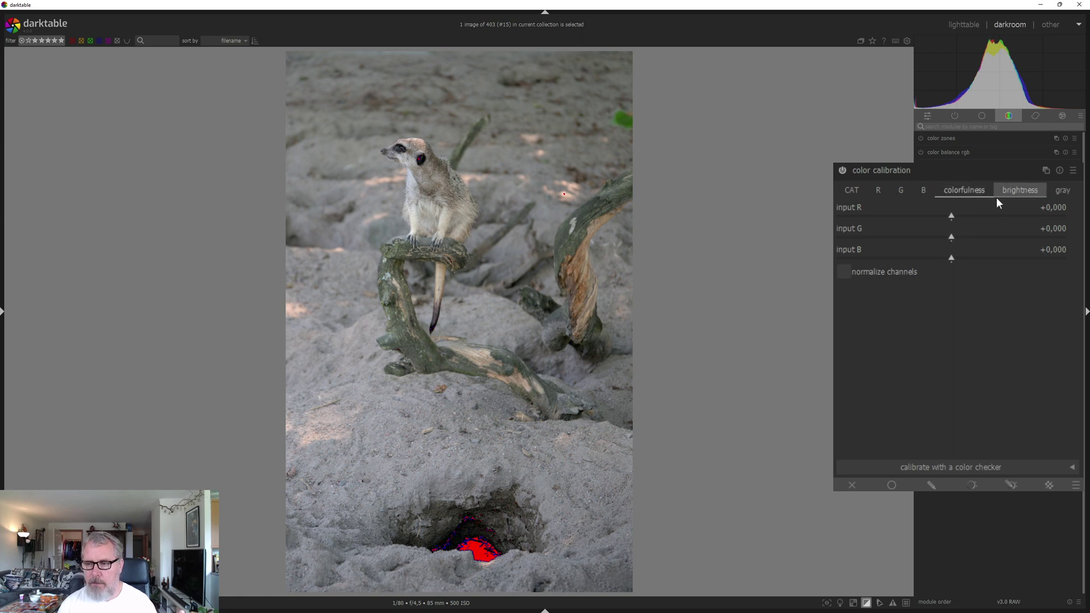
click(1013, 193)
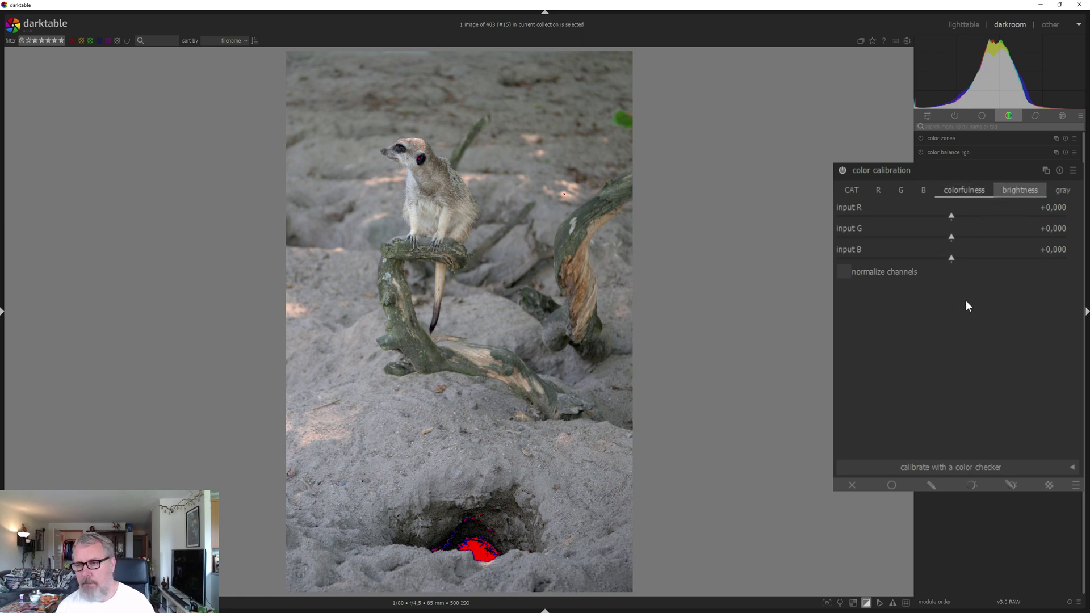
click(860, 169)
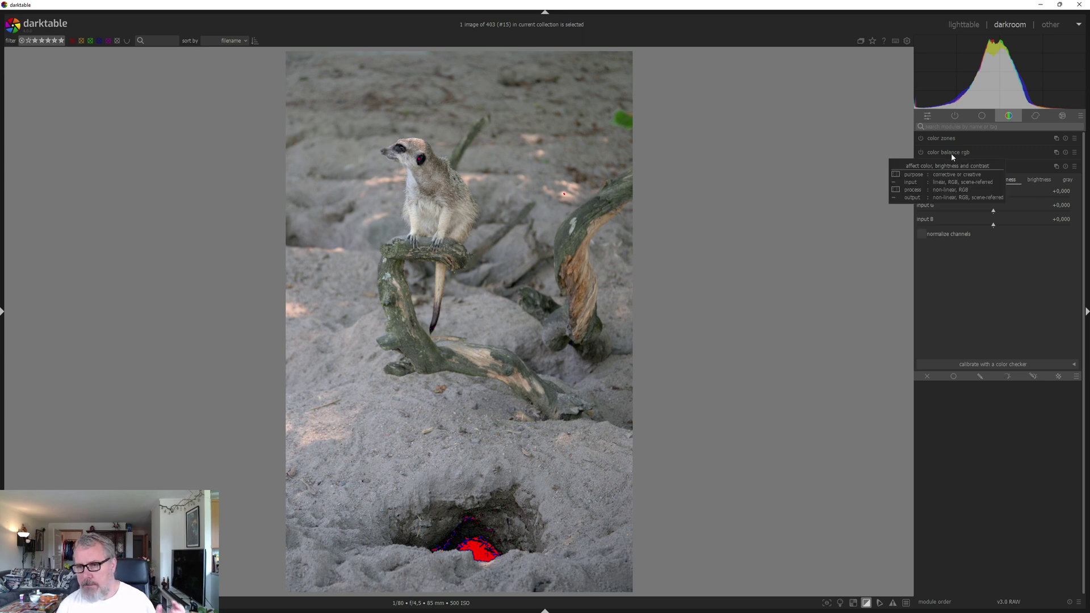
Raise the global vibrance to +26,11% in color balance rgb.
click(951, 152)
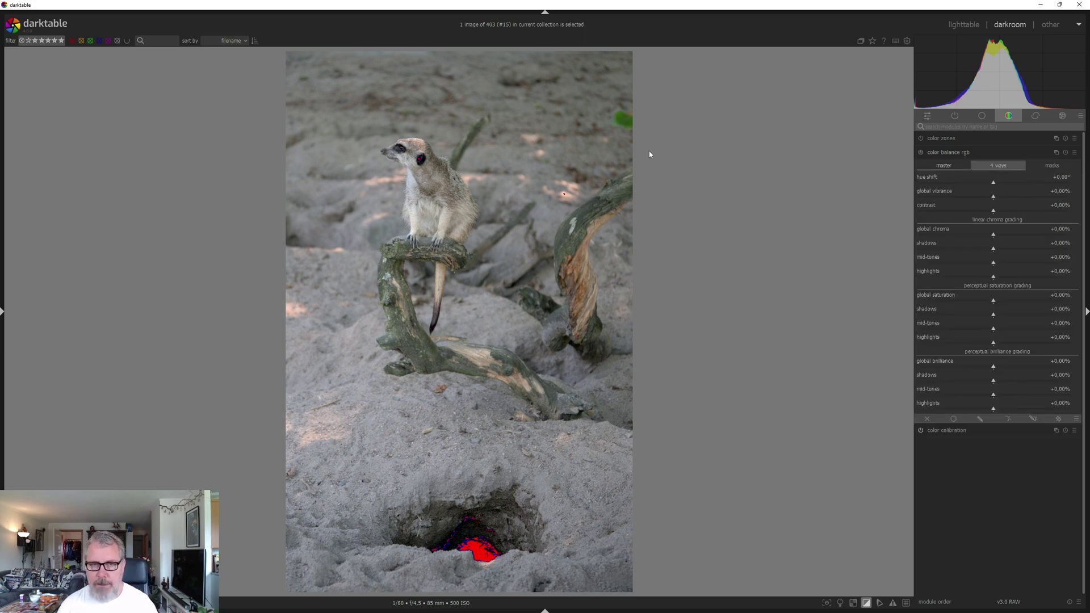
click(1035, 197)
drag(1012, 219, 1008, 219)
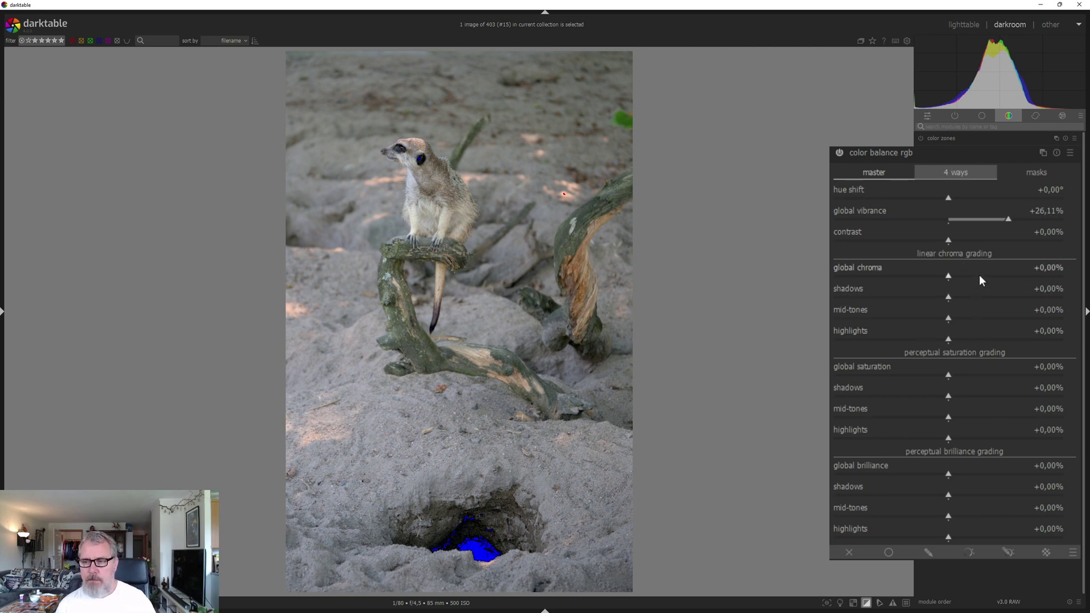
In color balance rgb, set global chroma to +14,44% and global saturation to +7,22%.
scroll(972, 274, up, 10)
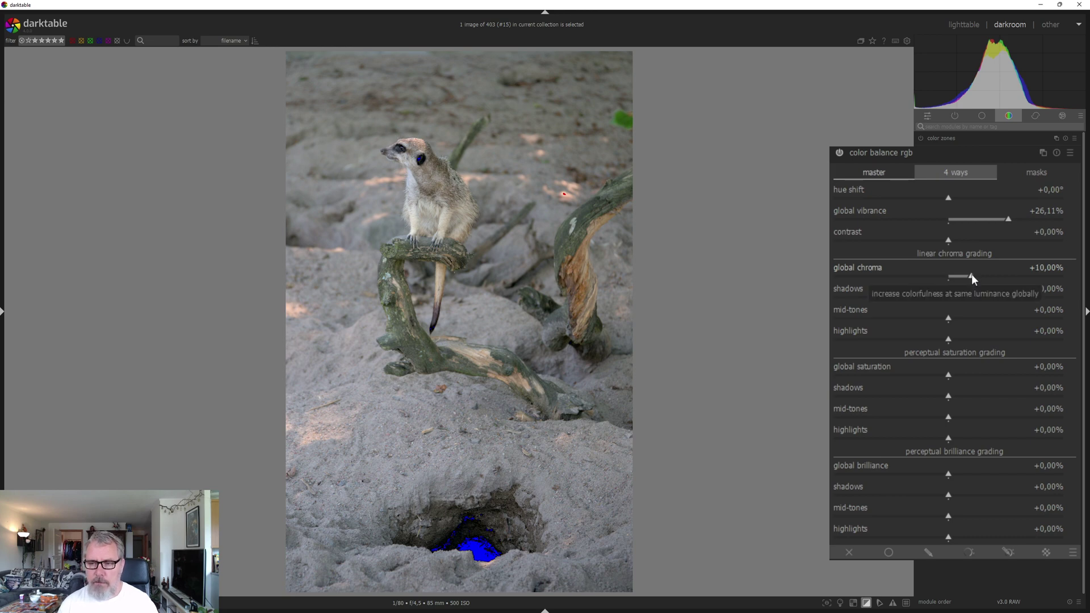
mouse_move(972, 274)
mouse_down()
mouse_move(994, 272)
mouse_move(982, 281)
mouse_up()
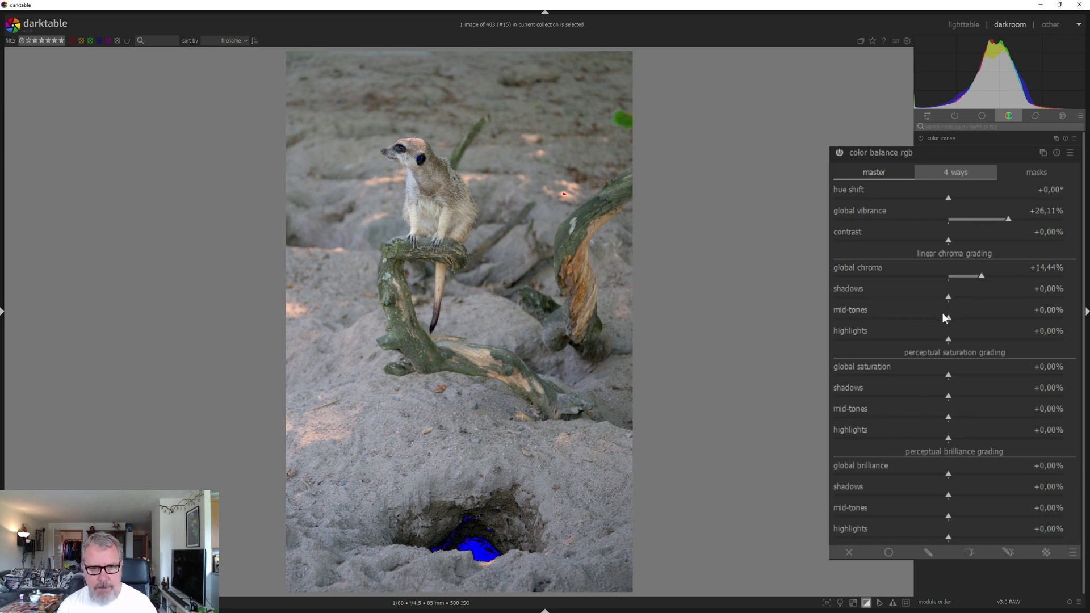
mouse_move(949, 375)
mouse_down()
mouse_move(972, 374)
mouse_move(955, 379)
mouse_up()
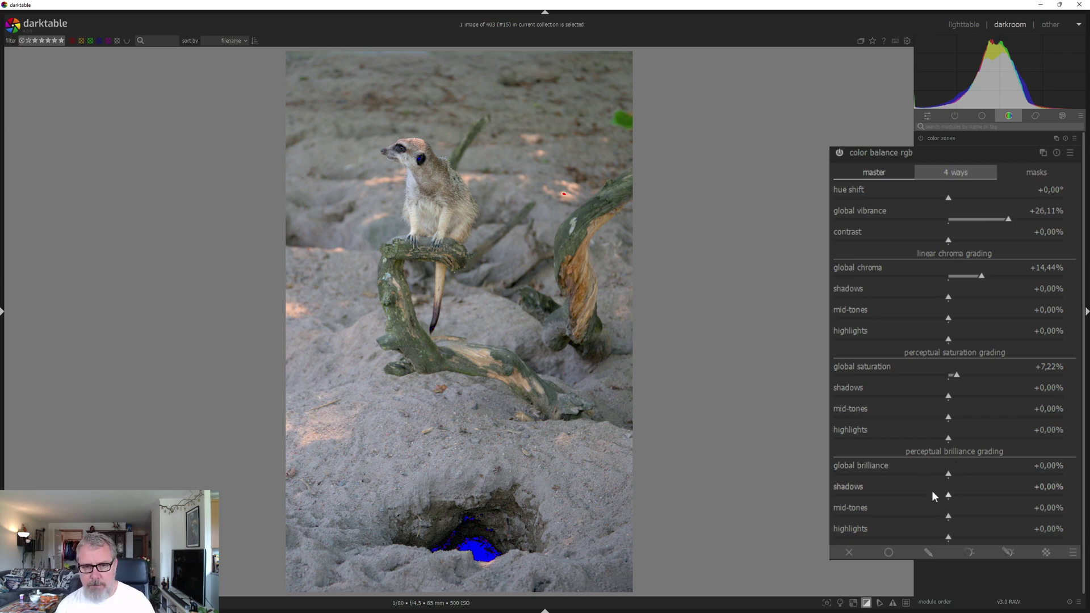
In color balance rgb, set perceptual brilliance to mid-tones -23,89%, highlights -3,89%, shadows +12,78% and global brilliance -3,89%.
drag(945, 516, 921, 518)
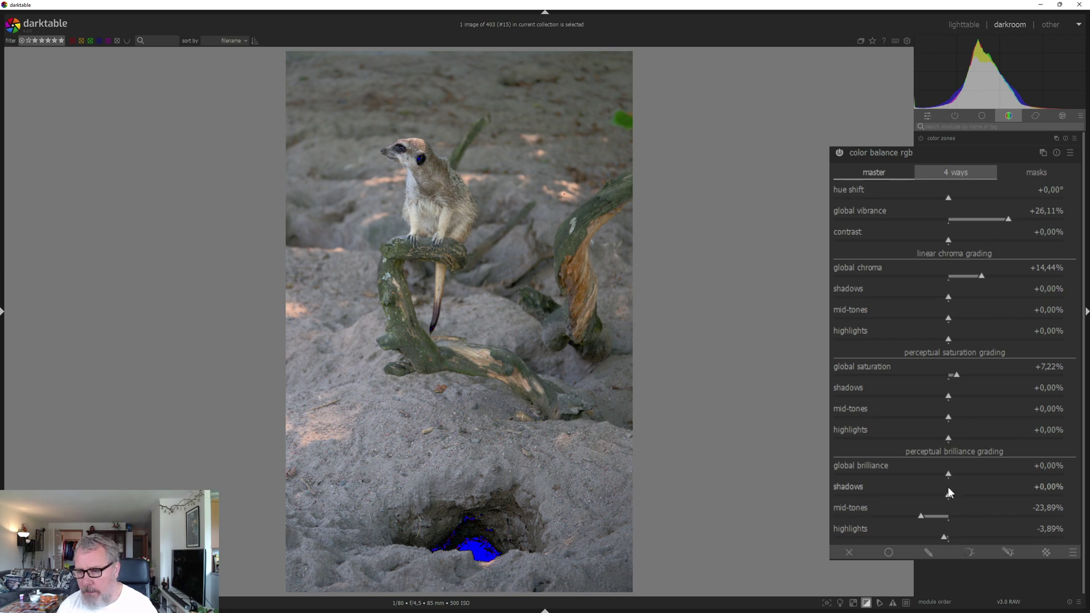
drag(951, 493, 963, 496)
drag(939, 536, 944, 537)
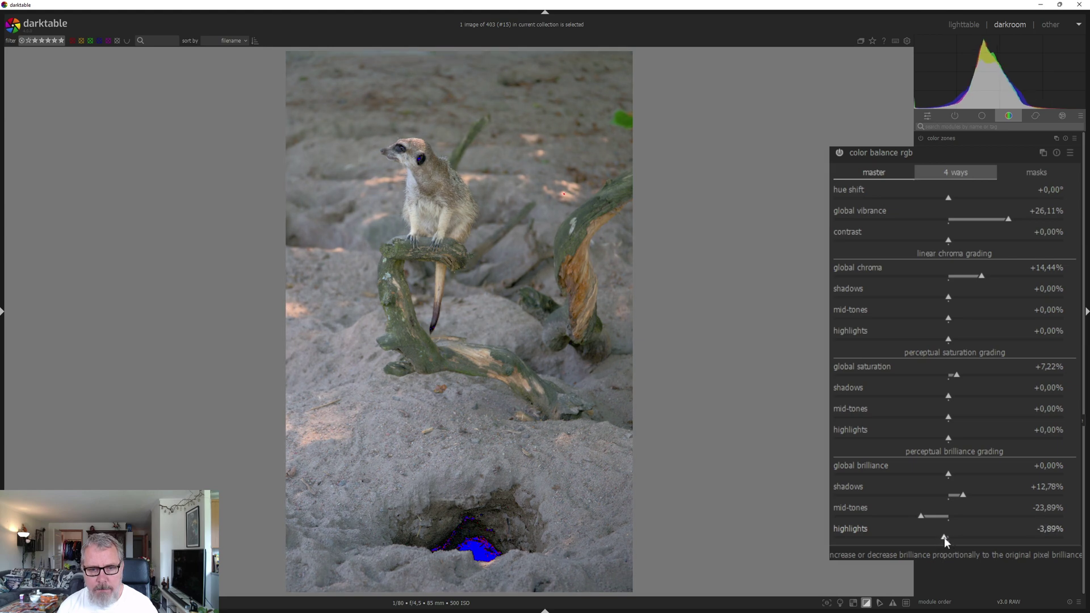
drag(944, 472, 944, 474)
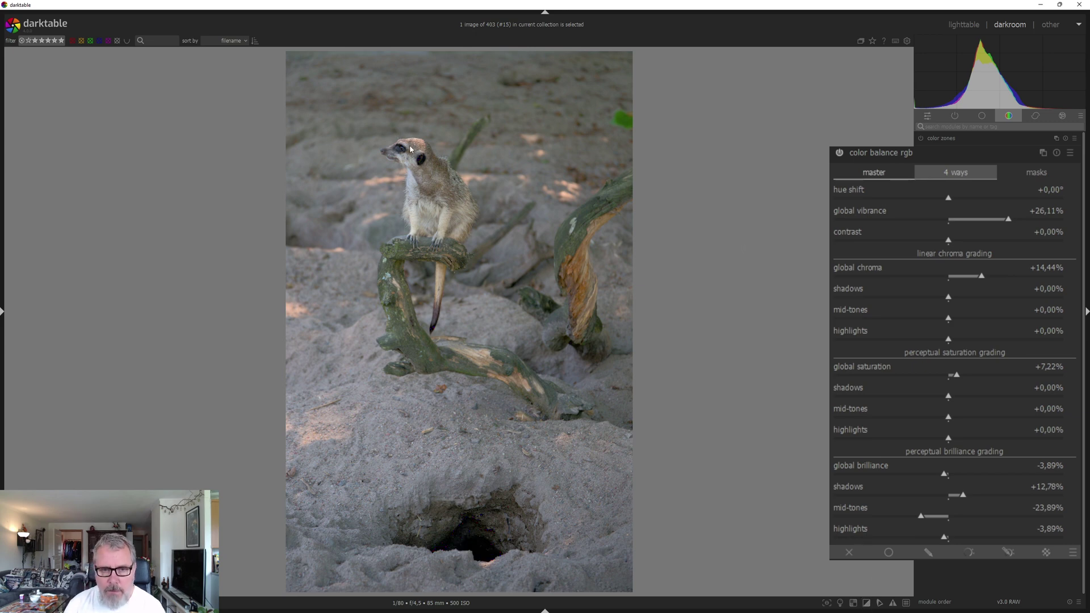
Enable the denoise (profiled), chromatic aberrations and haze removal modules, inspecting the meerkat up close.
scroll(416, 153, up, 1)
scroll(421, 171, up, 1)
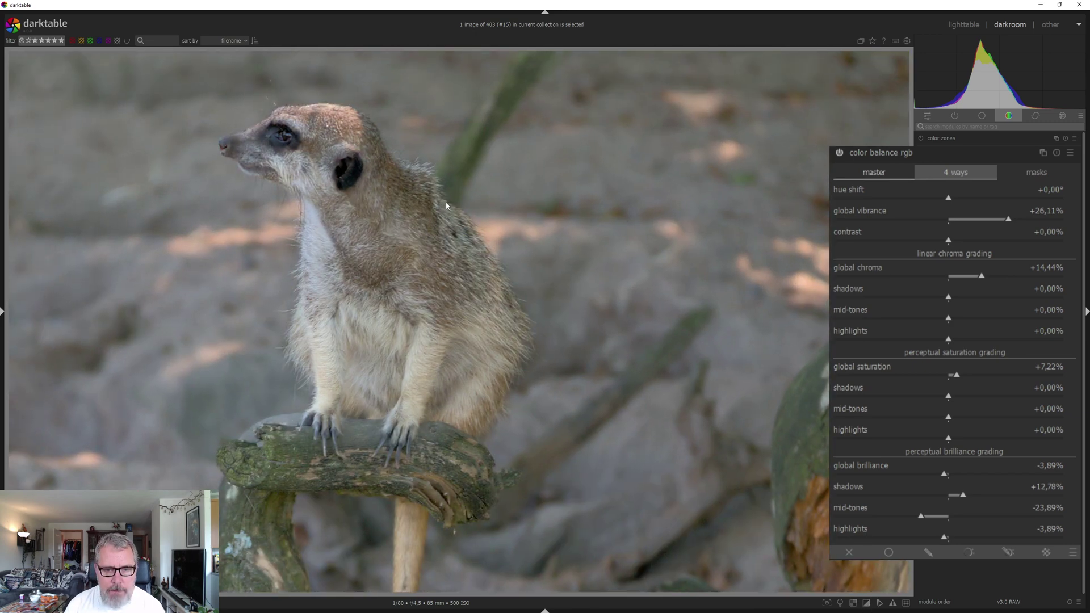
scroll(471, 209, up, 1)
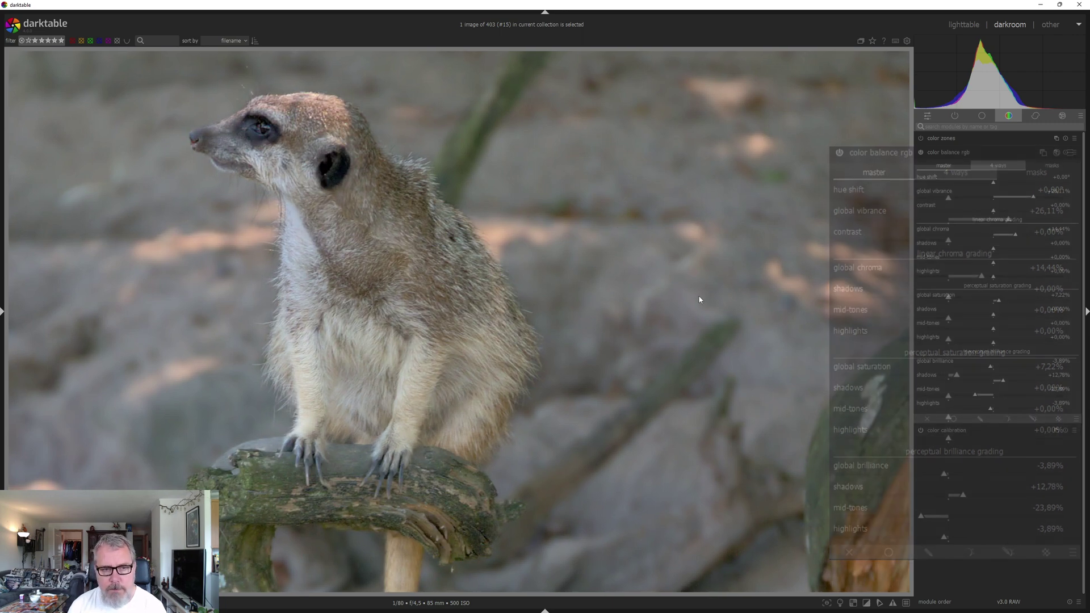
click(1035, 115)
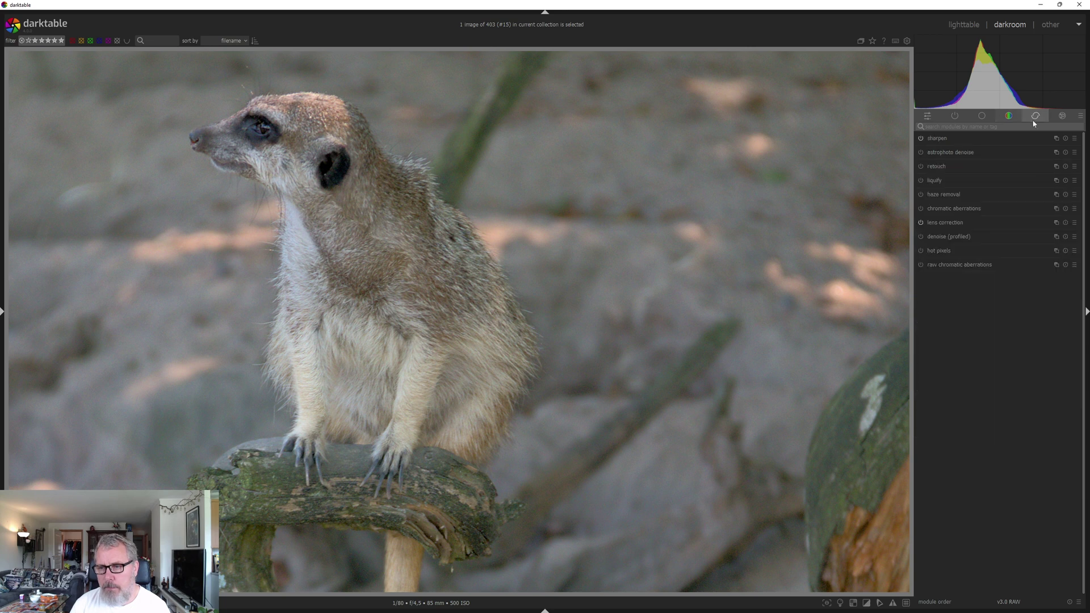
click(921, 236)
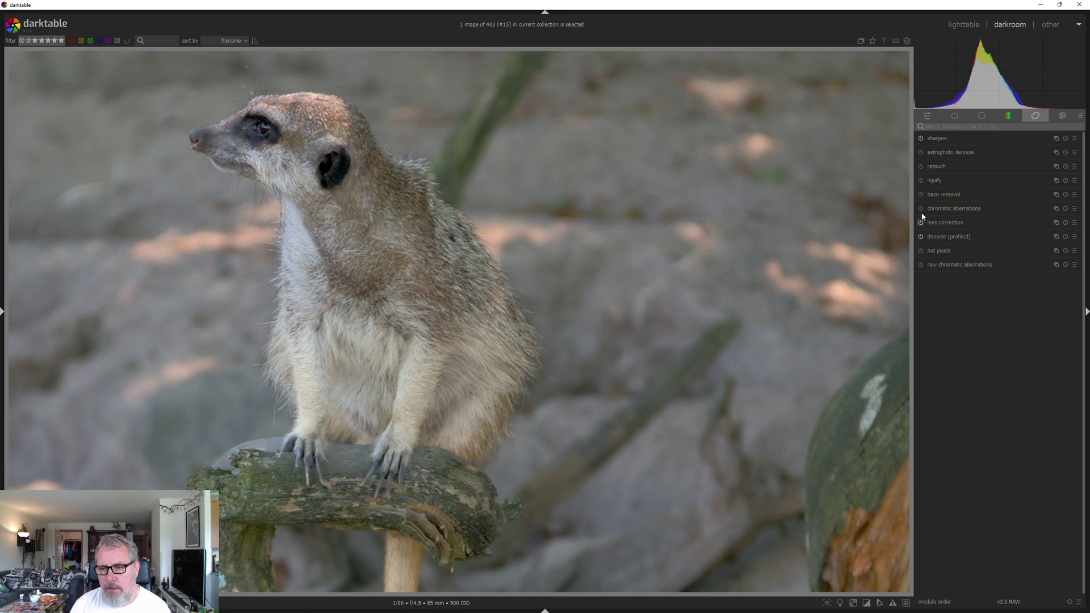
click(921, 222)
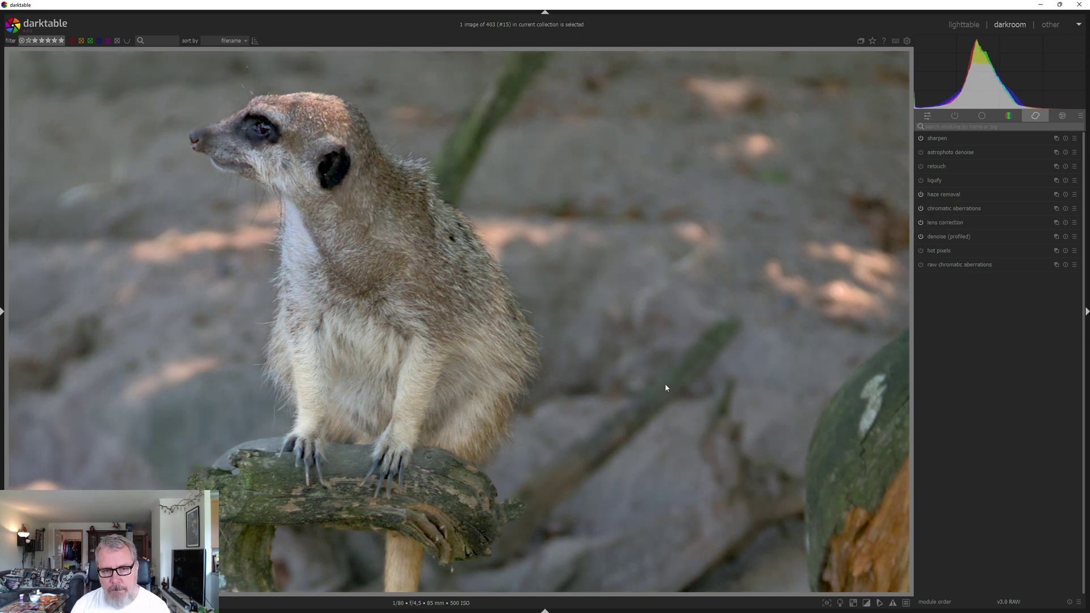
scroll(612, 353, down, 4)
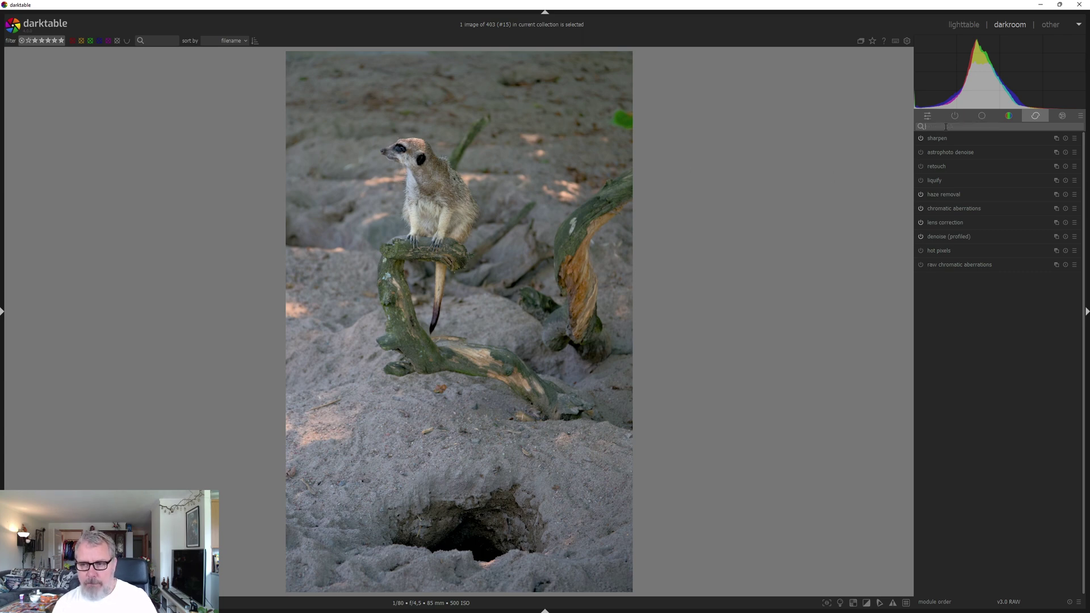
Apply the add local contrast preset of diffuse or sharpen and compare the meerkat with the module off and on.
text(diff)
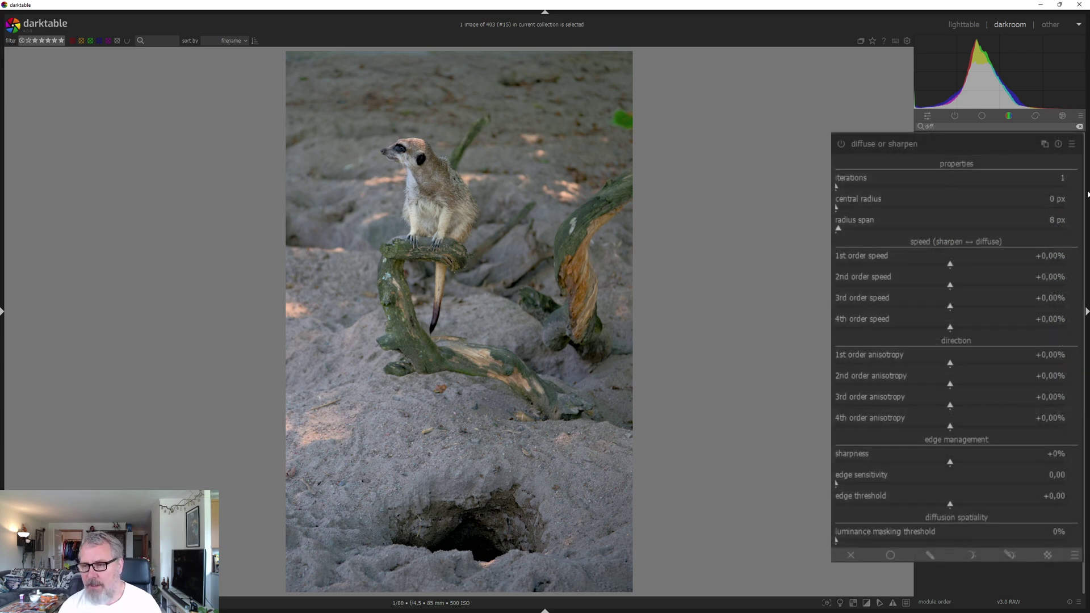
click(1071, 144)
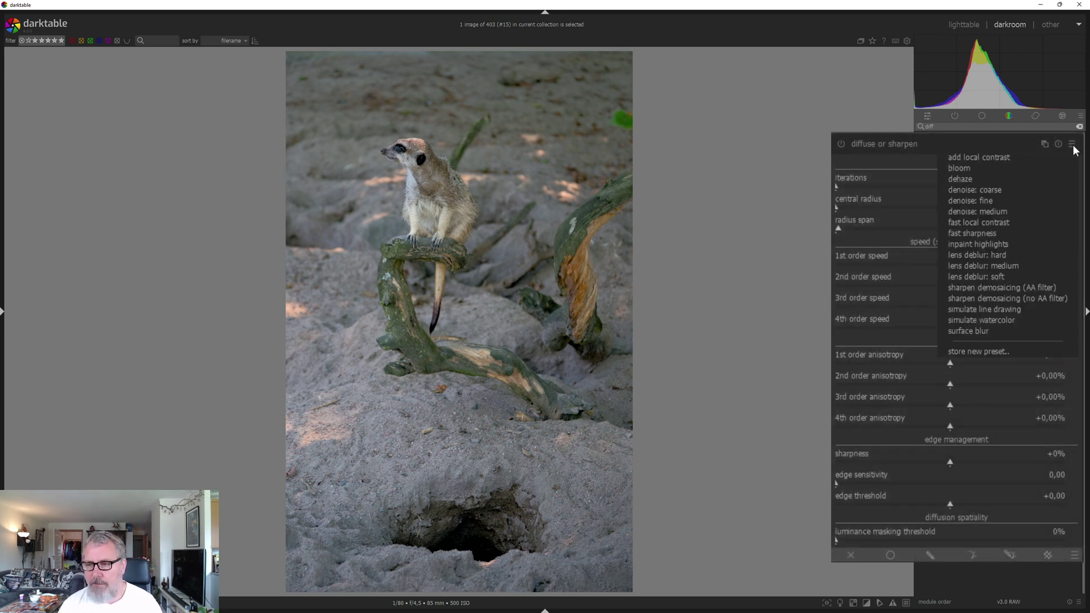
click(1004, 160)
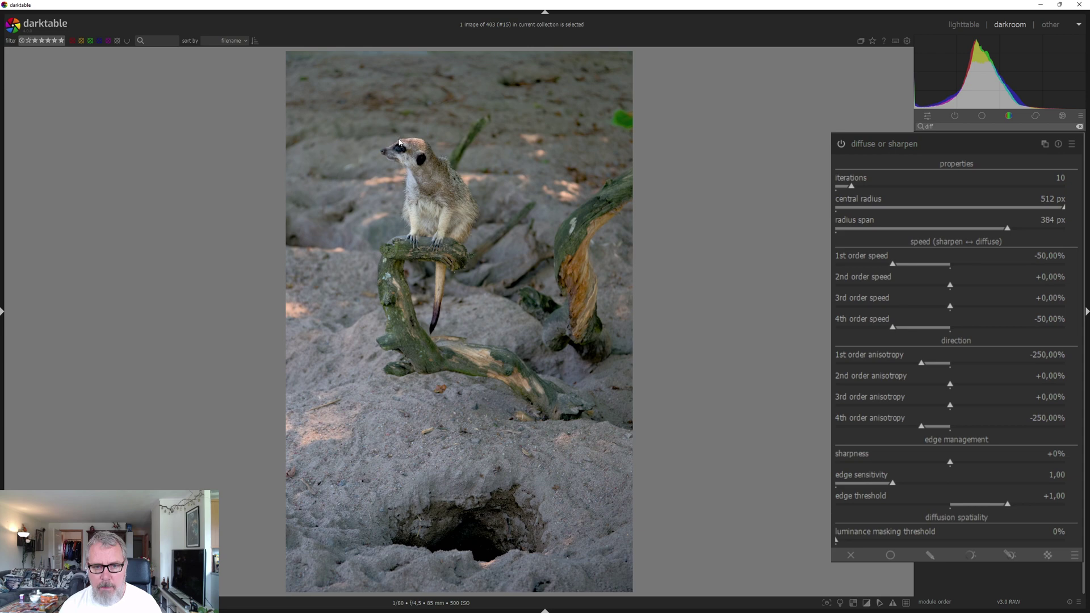
scroll(398, 150, up, 3)
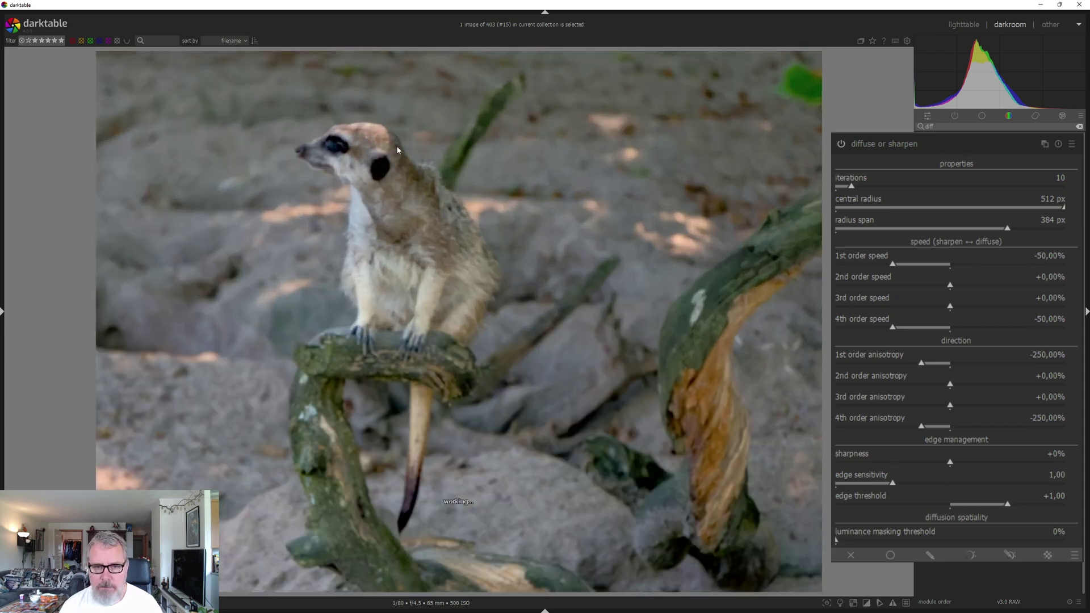
scroll(459, 164, up, 1)
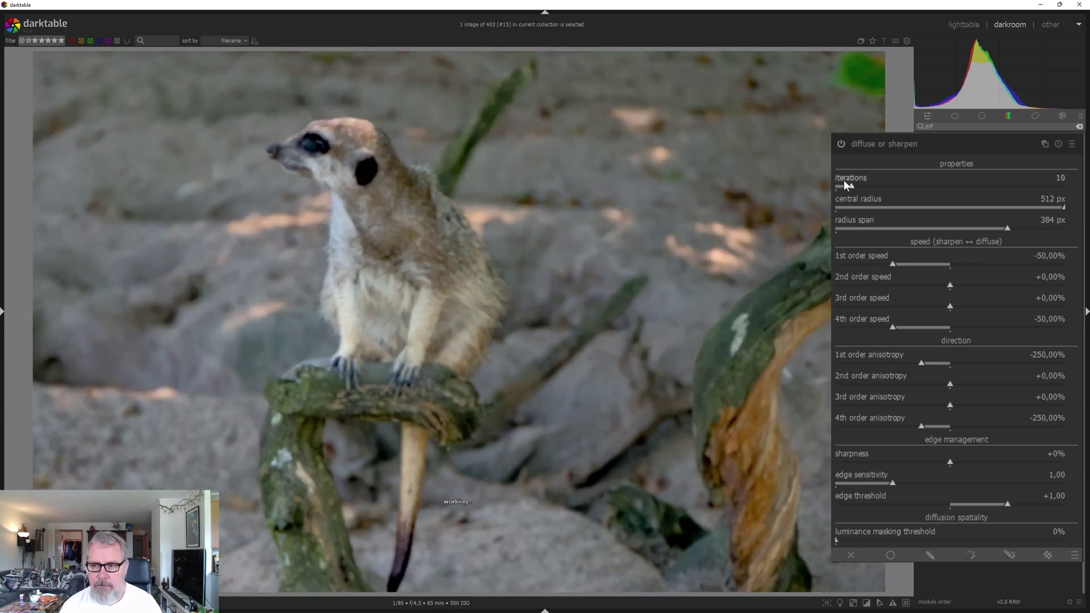
click(840, 144)
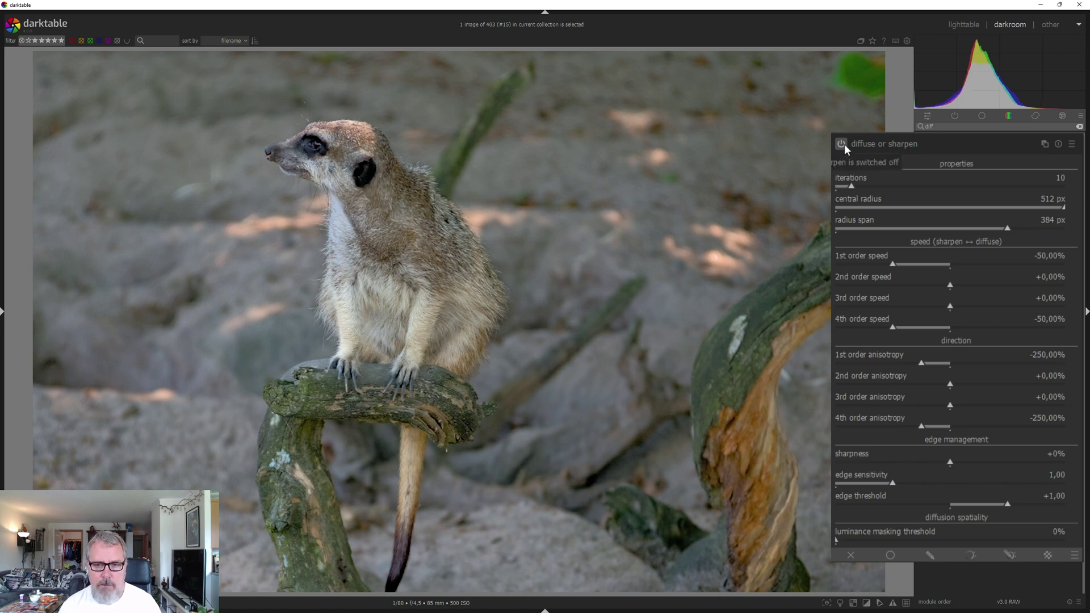
click(843, 144)
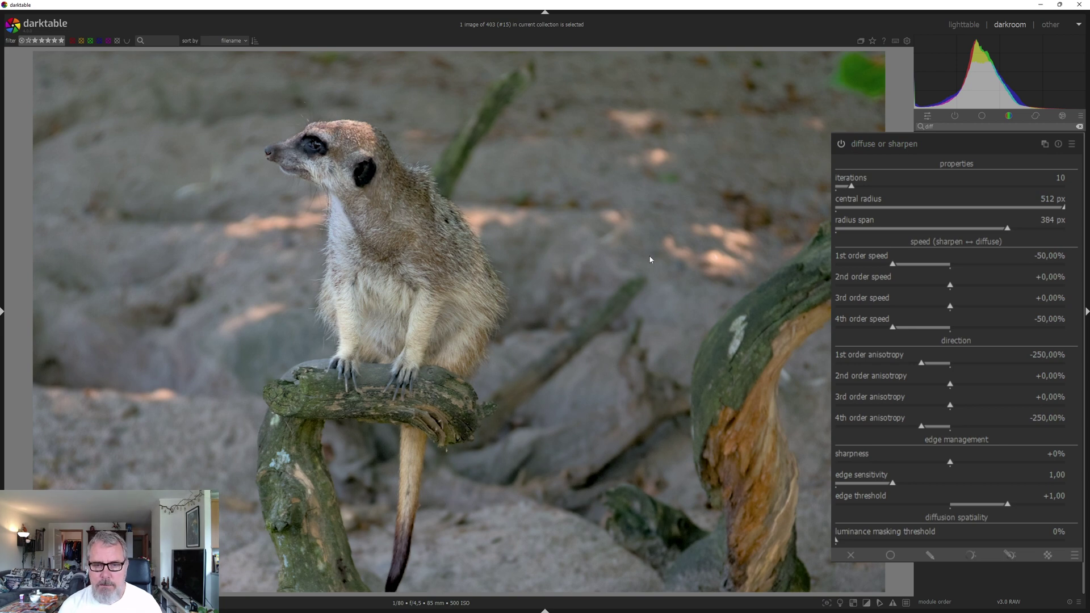
scroll(656, 257, down, 3)
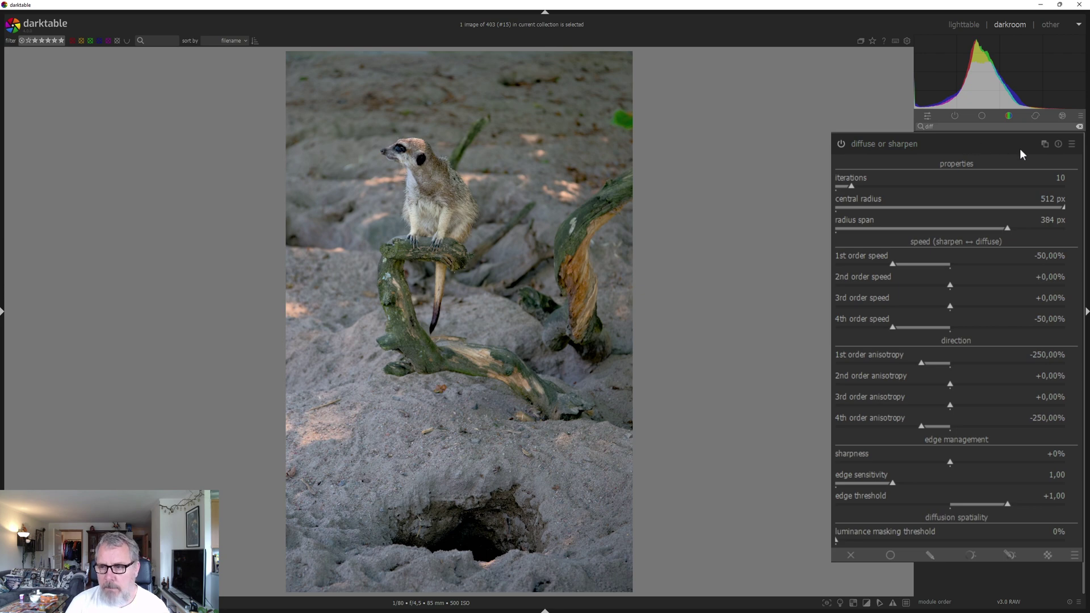
Add a second diffuse or sharpen instance with the fast sharpness preset and check the meerkat's fur detail.
click(1044, 143)
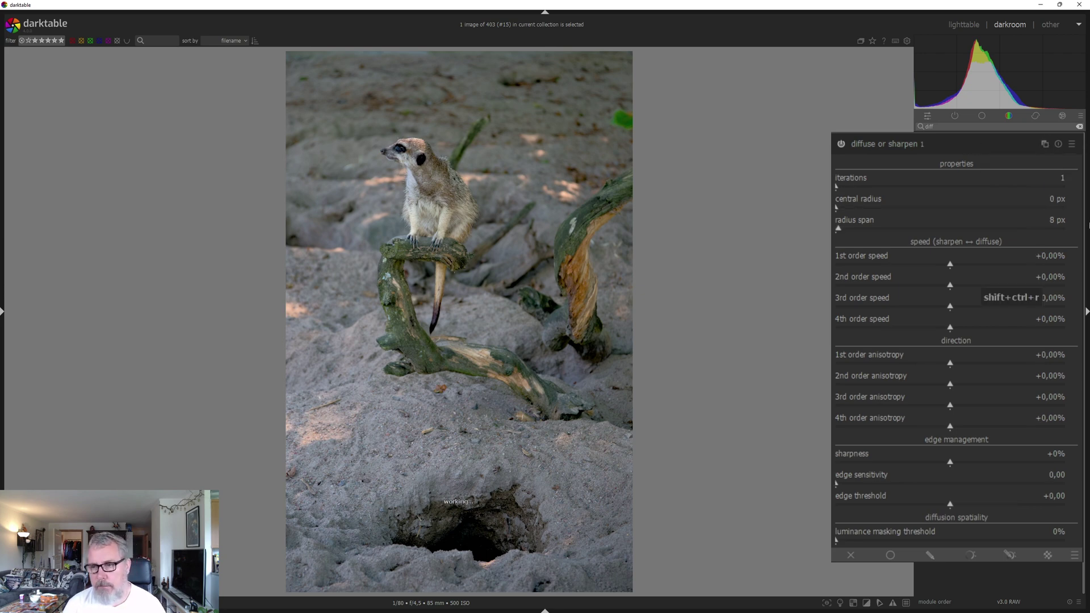
click(1072, 144)
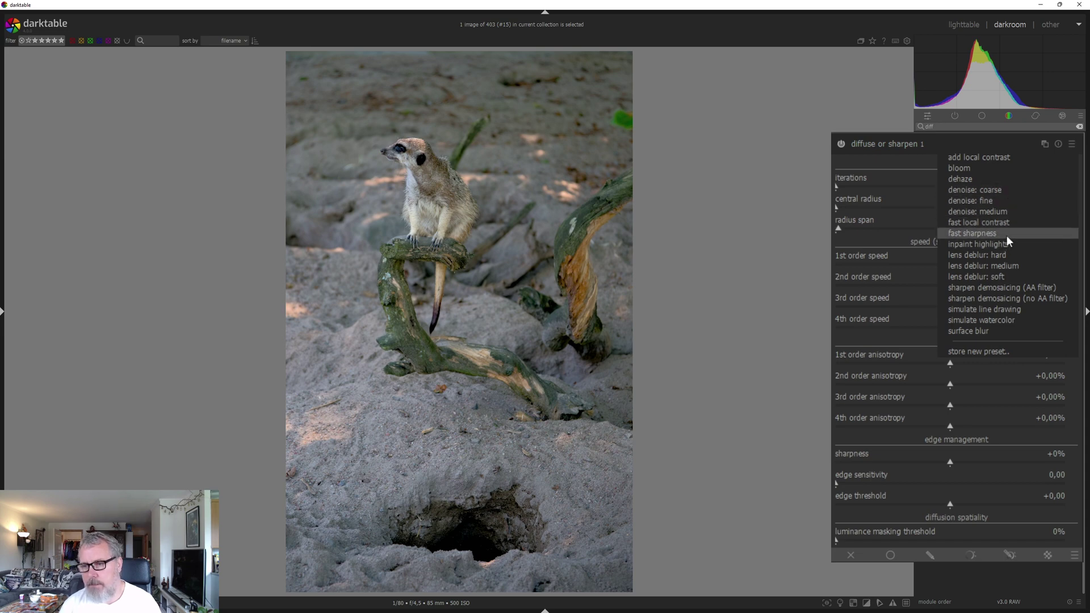
click(1006, 234)
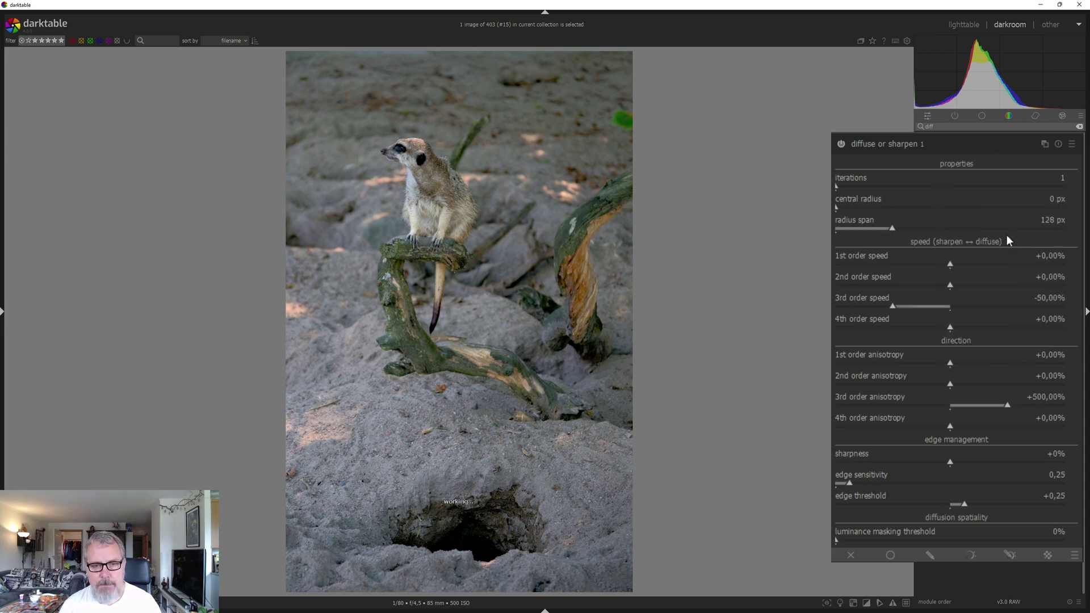
scroll(393, 162, up, 5)
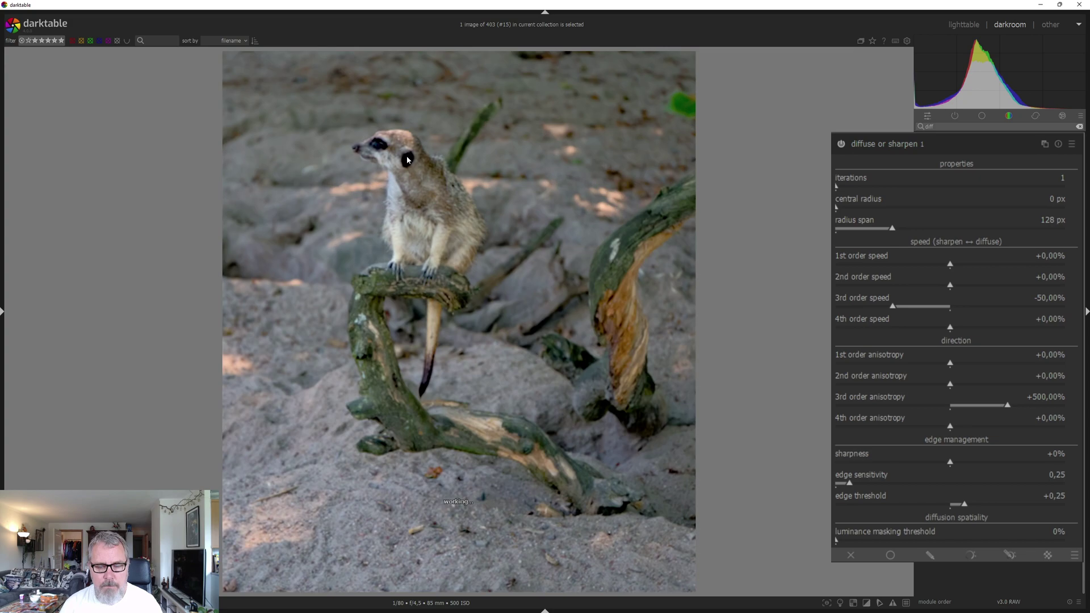
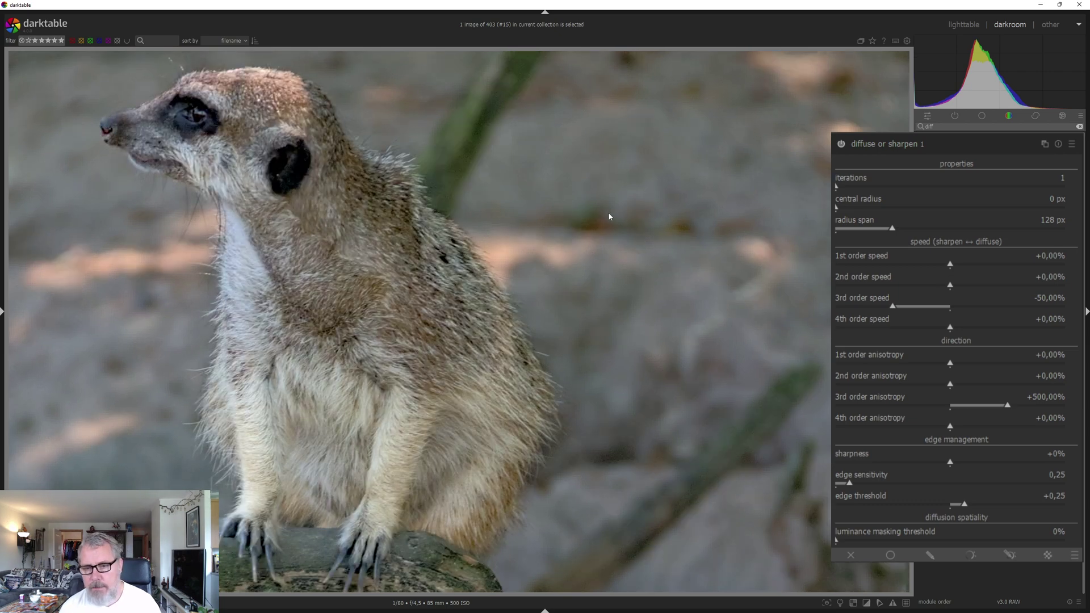
scroll(611, 211, down, 5)
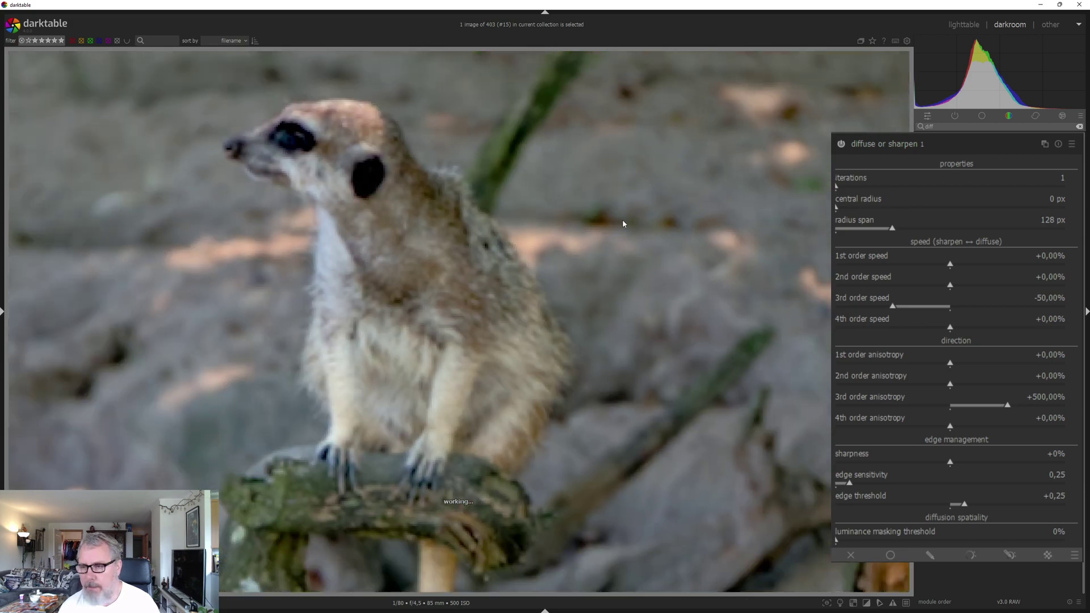
scroll(652, 221, down, 3)
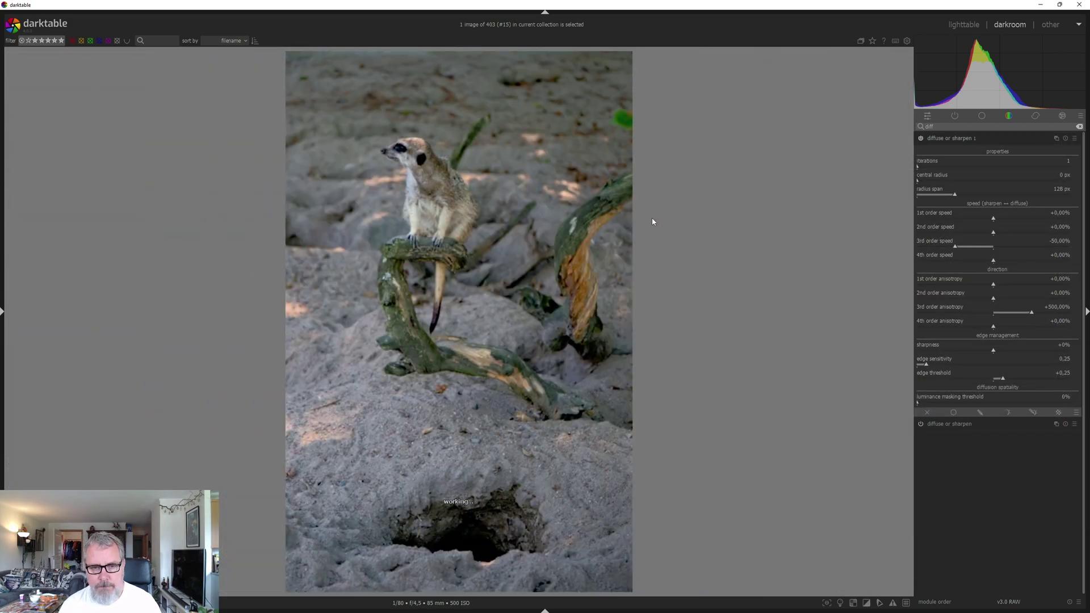
click(1015, 141)
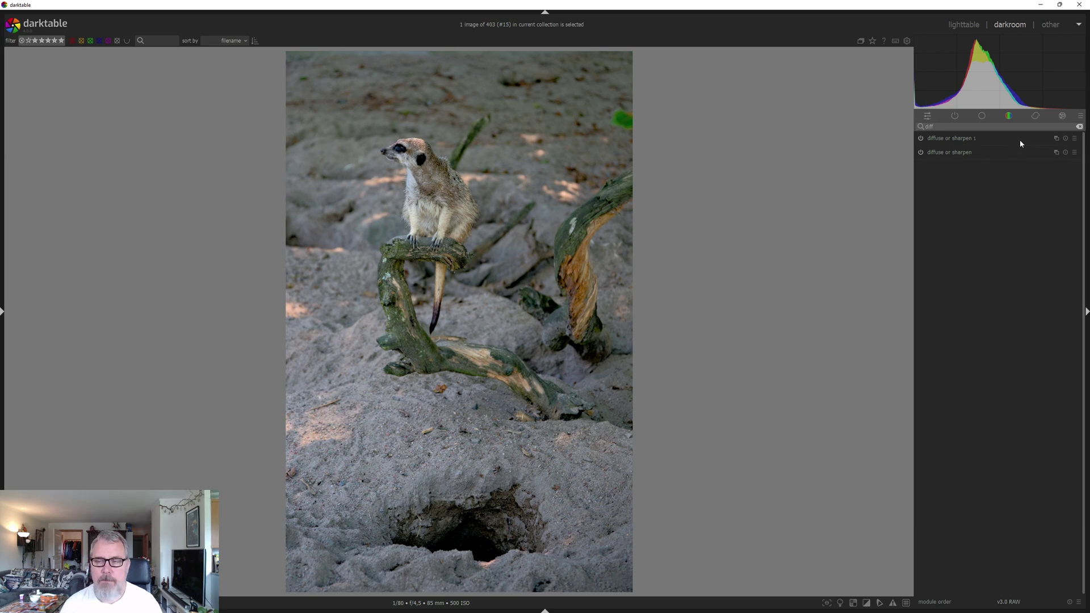
Add a vignette with scale 45,00%, fall-off strength 68,89% and saturation -0,017.
click(1062, 115)
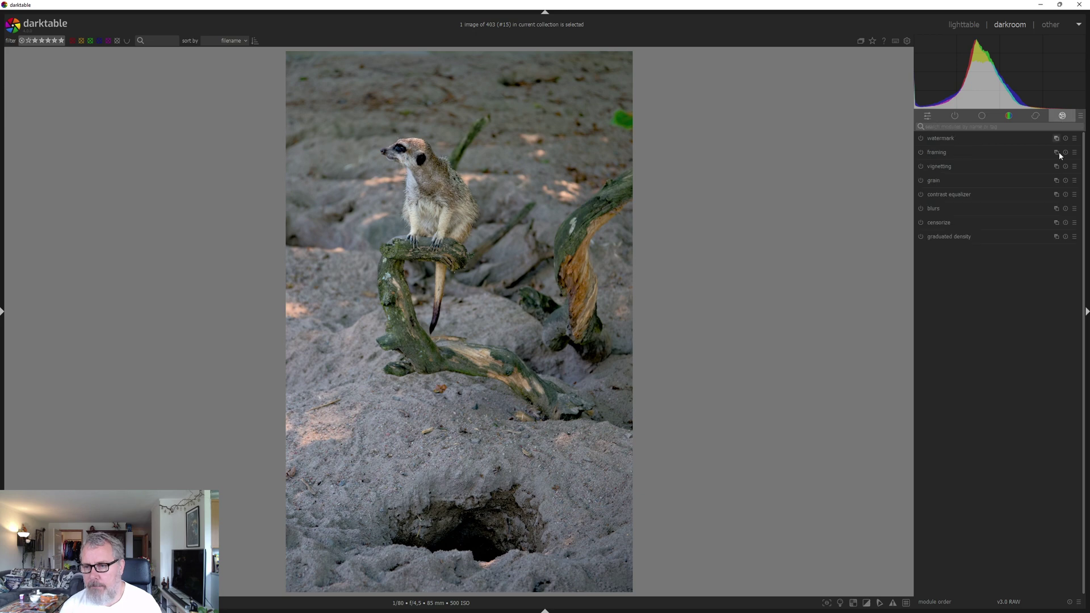
click(950, 168)
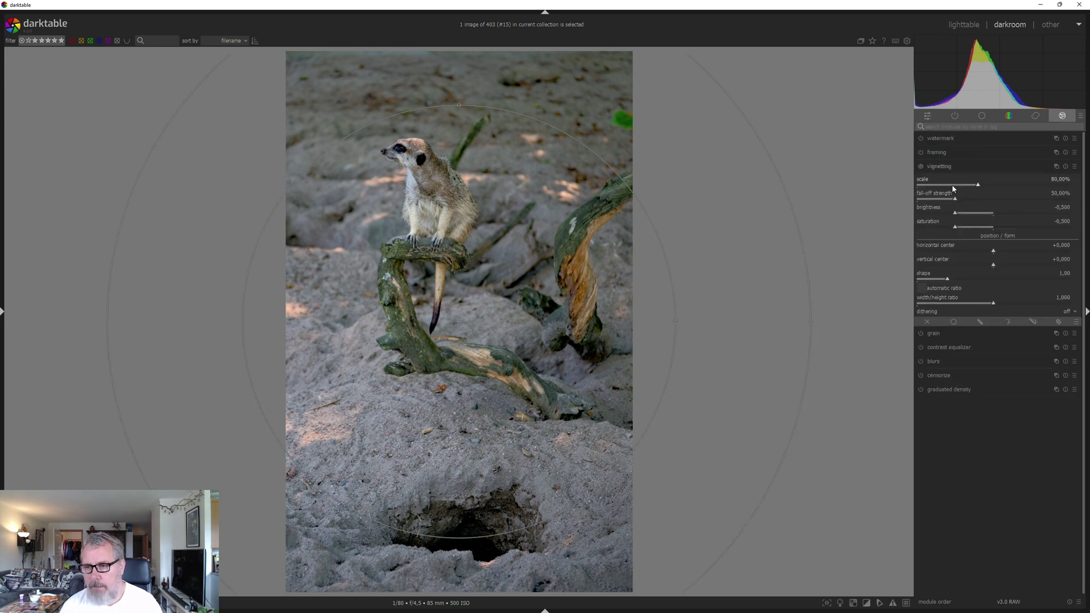
click(951, 183)
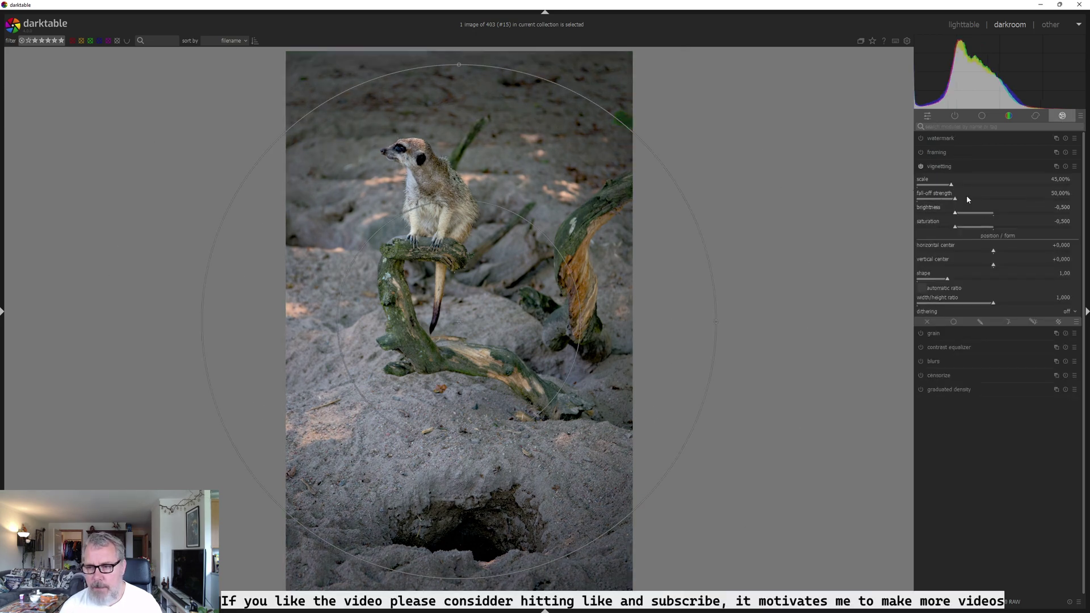
click(969, 197)
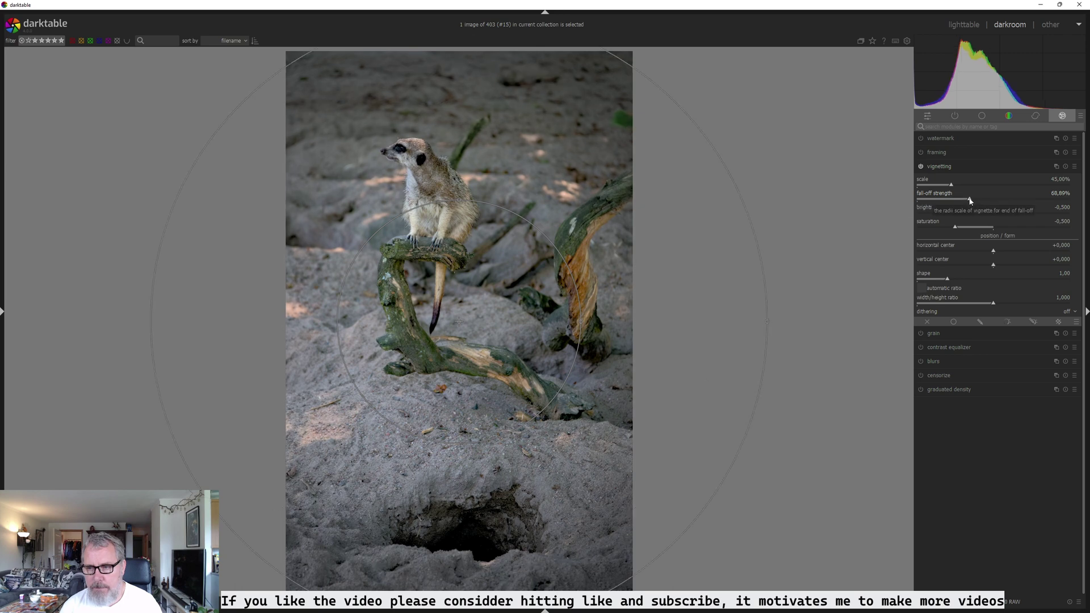
click(990, 228)
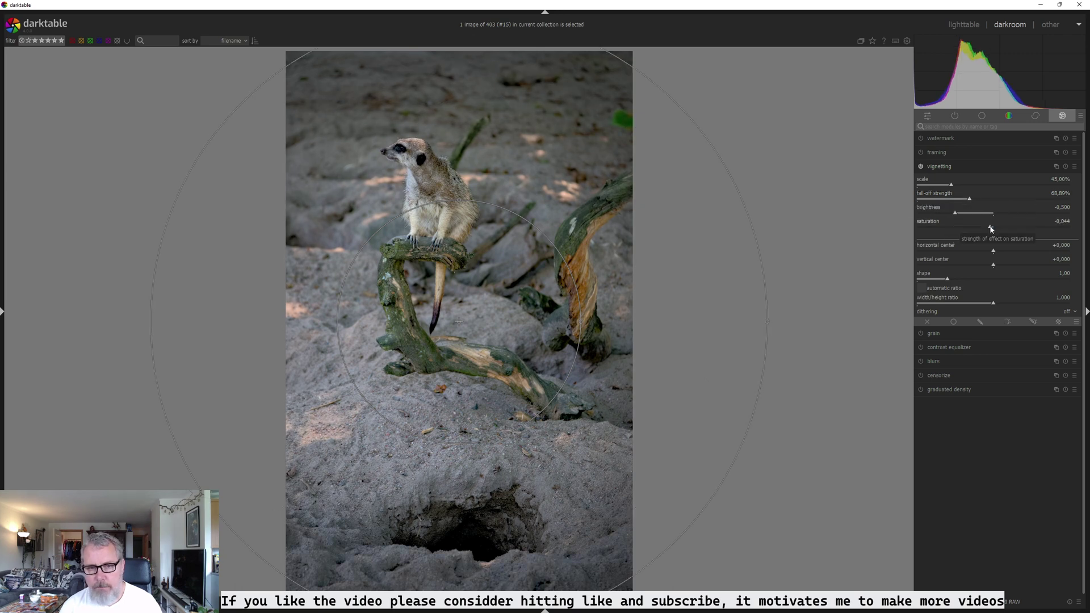
click(992, 228)
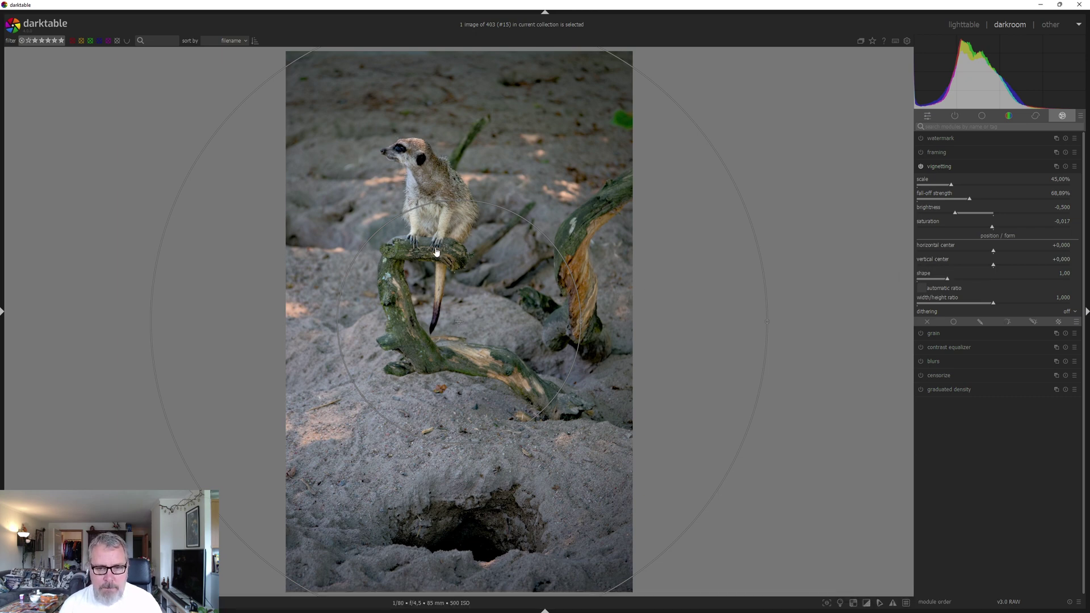
Centre the vignette on the meerkat at -0,196 horizontal and -0,289 vertical, with width/height ratio 0,668 and brightness -0,656.
drag(458, 322, 435, 242)
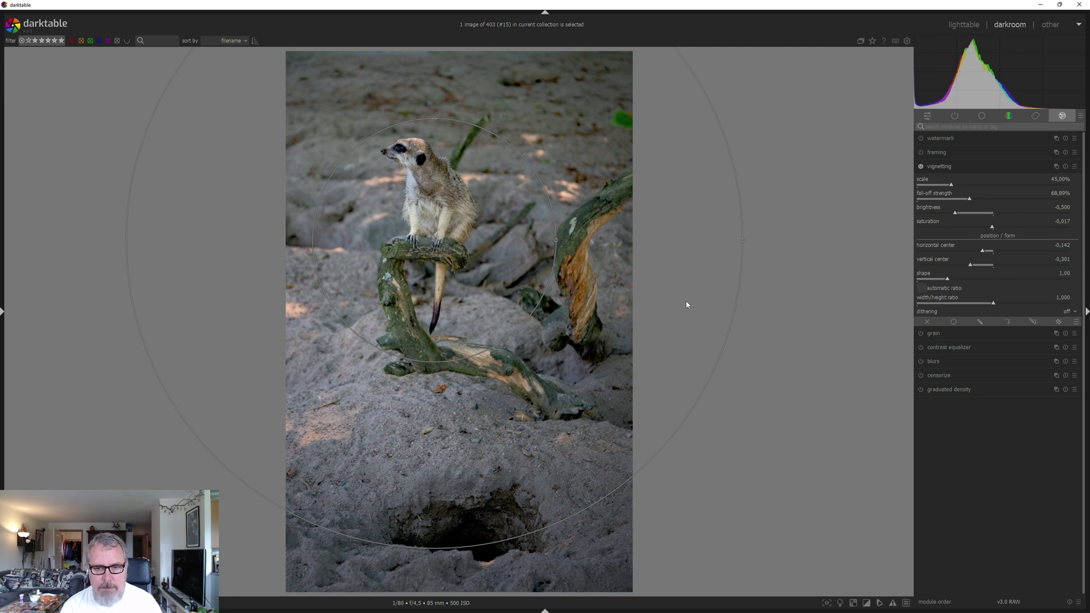
drag(557, 245, 515, 252)
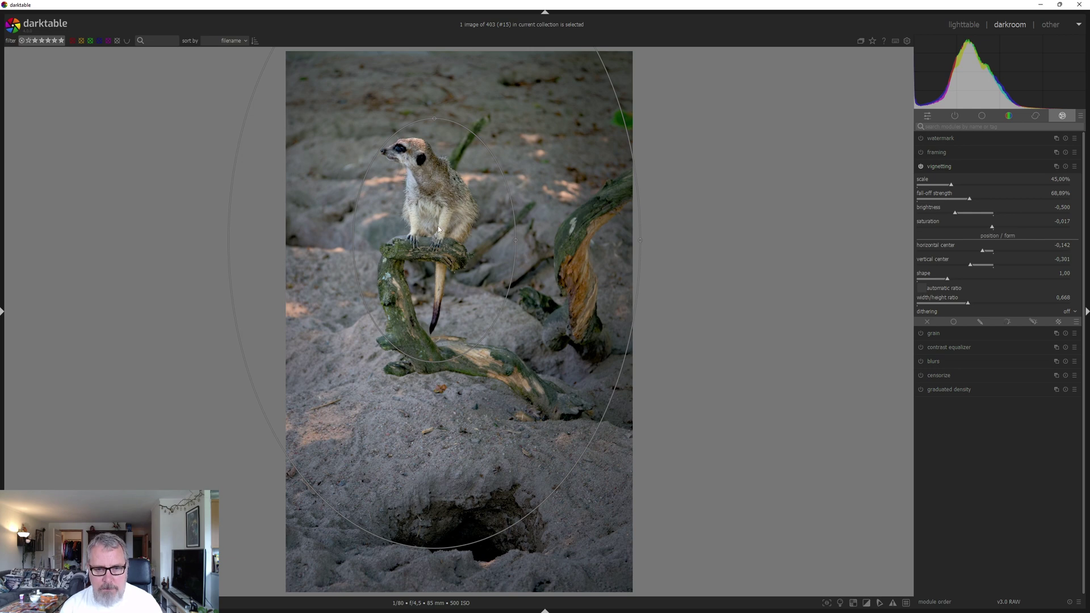
drag(439, 243, 424, 244)
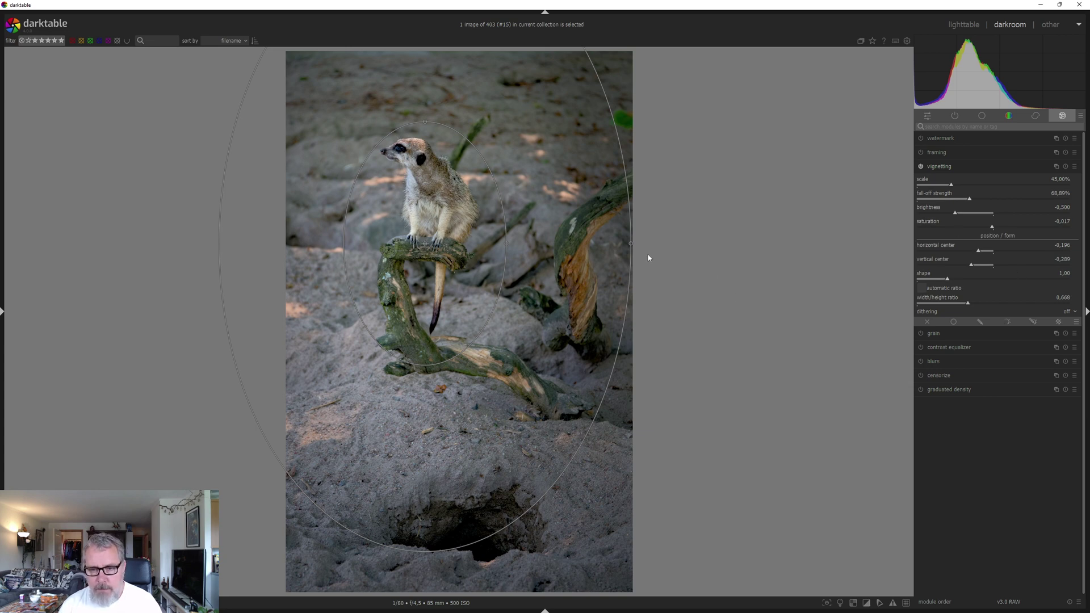
click(943, 211)
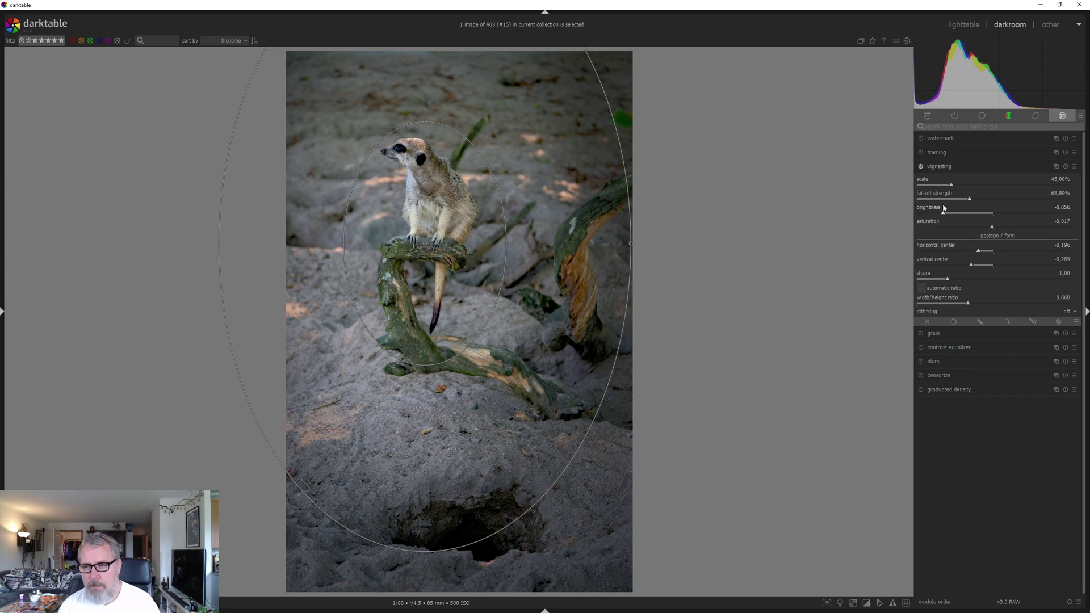
Darken the vignette to brightness -0,767 and set its fall-off strength to 67,22%.
drag(942, 206, 935, 214)
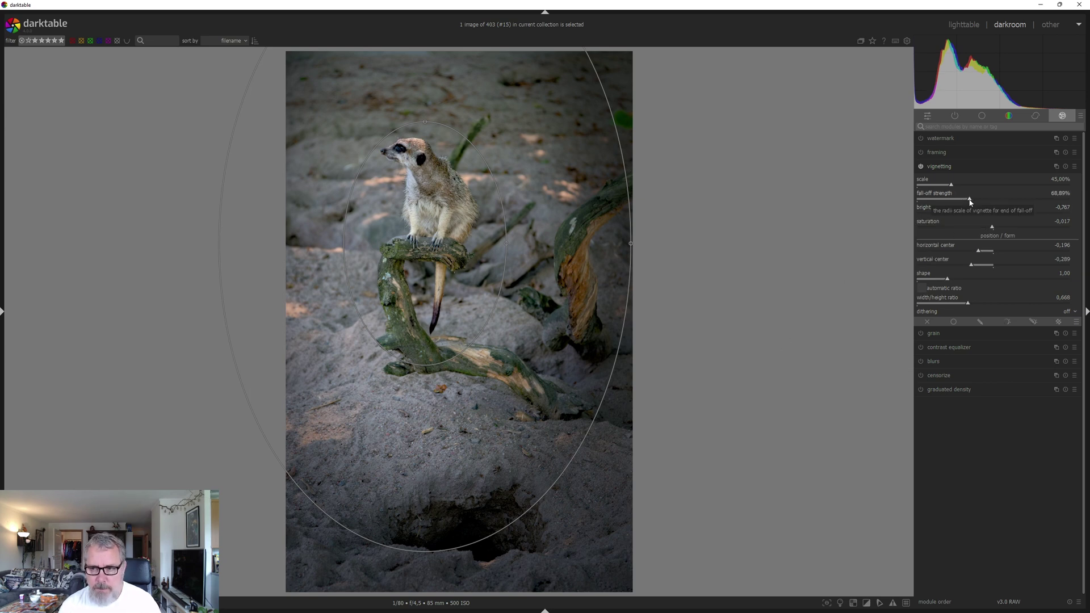
mouse_move(969, 201)
mouse_down()
mouse_move(960, 202)
mouse_move(969, 206)
mouse_up()
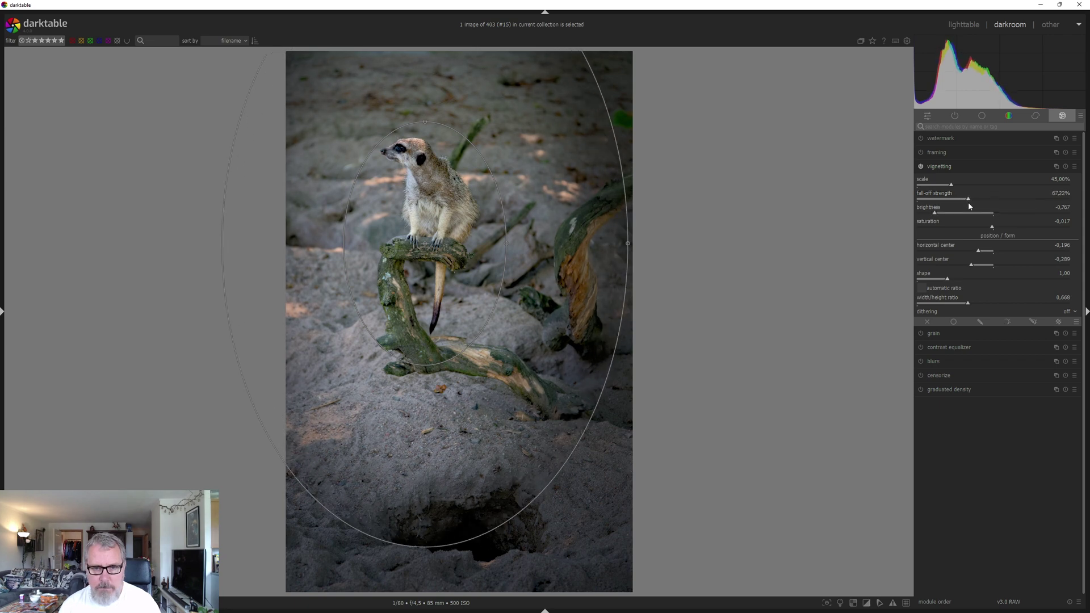
click(963, 168)
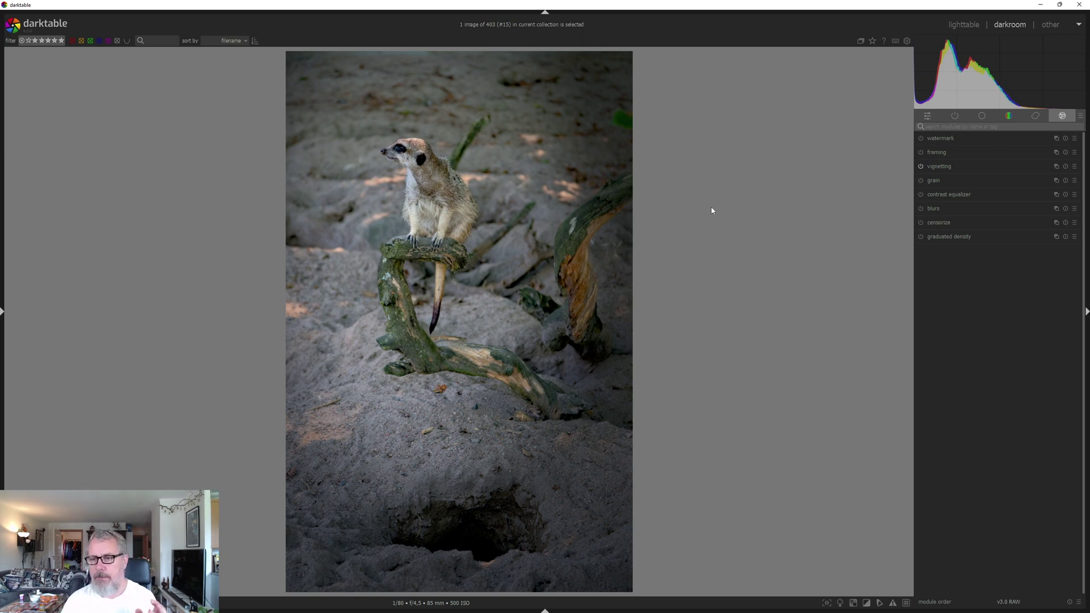
Raise the vignette's fall-off strength to 71,11% and compare the photo with the vignette off and on.
click(961, 166)
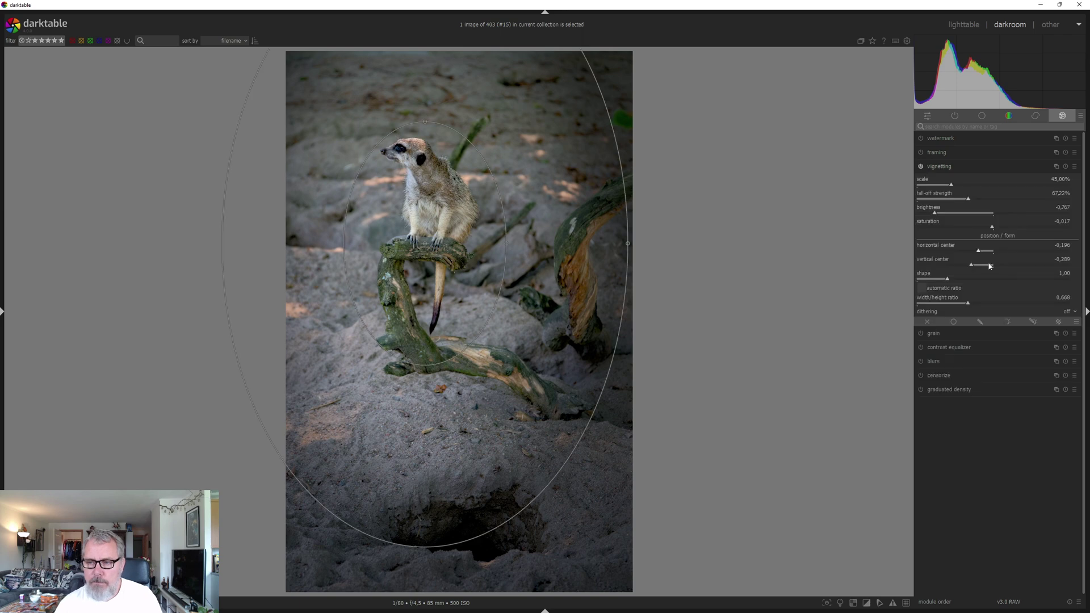
click(970, 197)
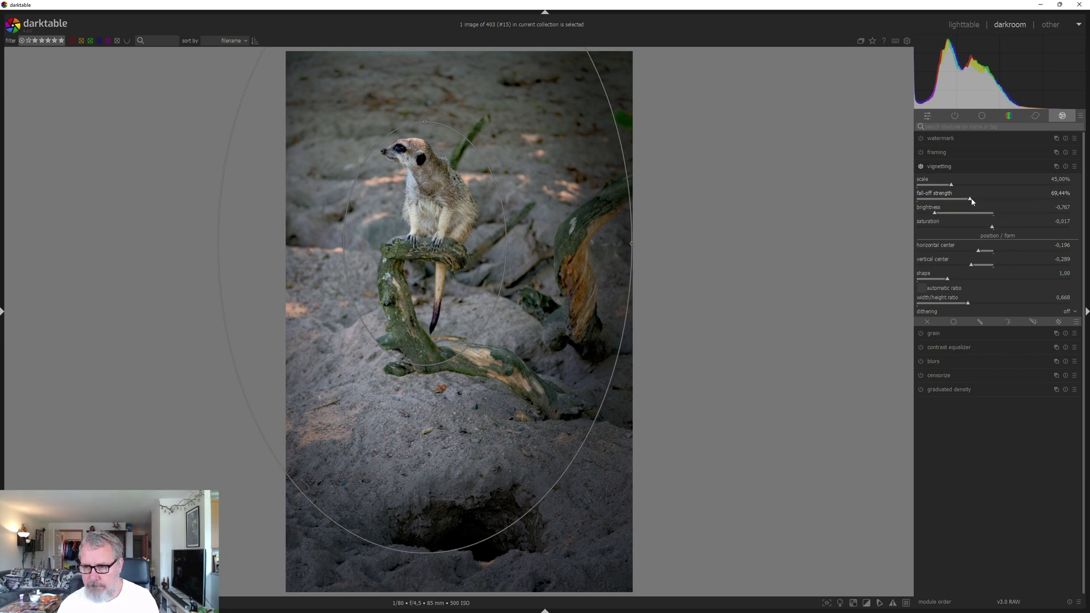
click(969, 168)
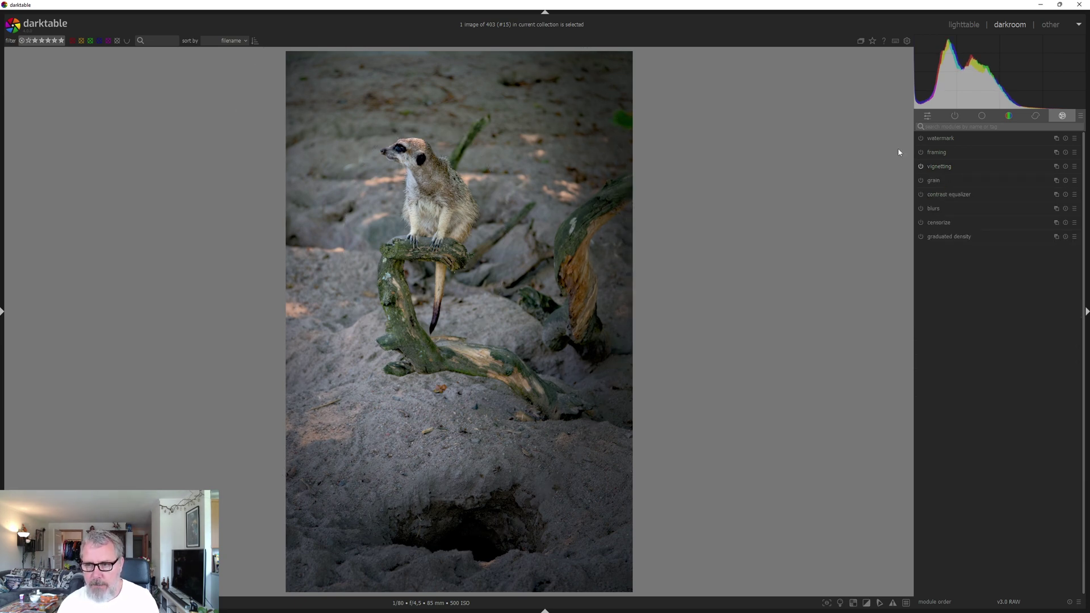
click(920, 168)
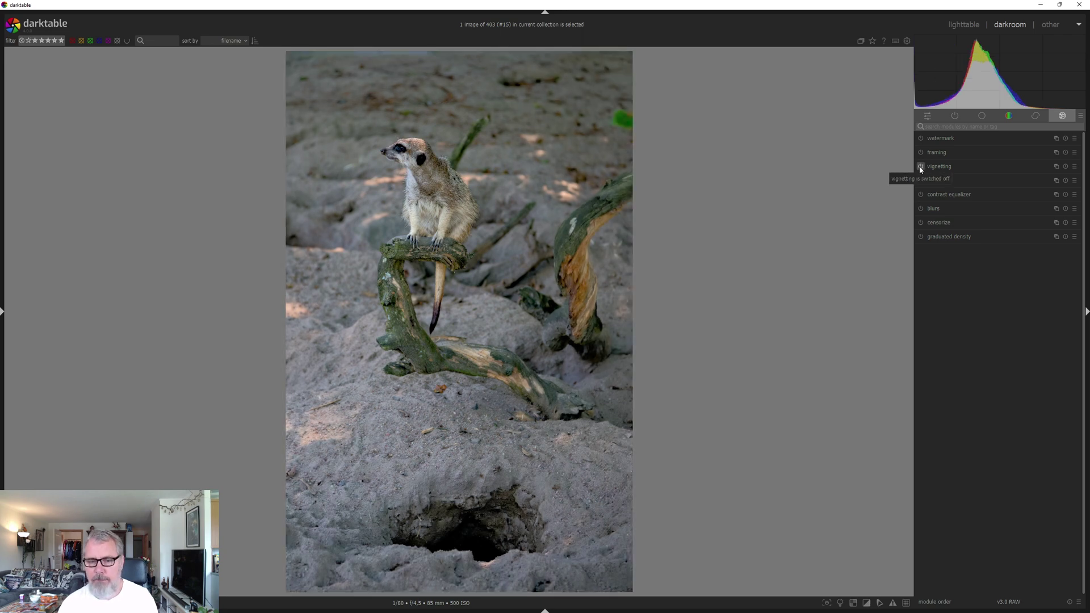
click(920, 168)
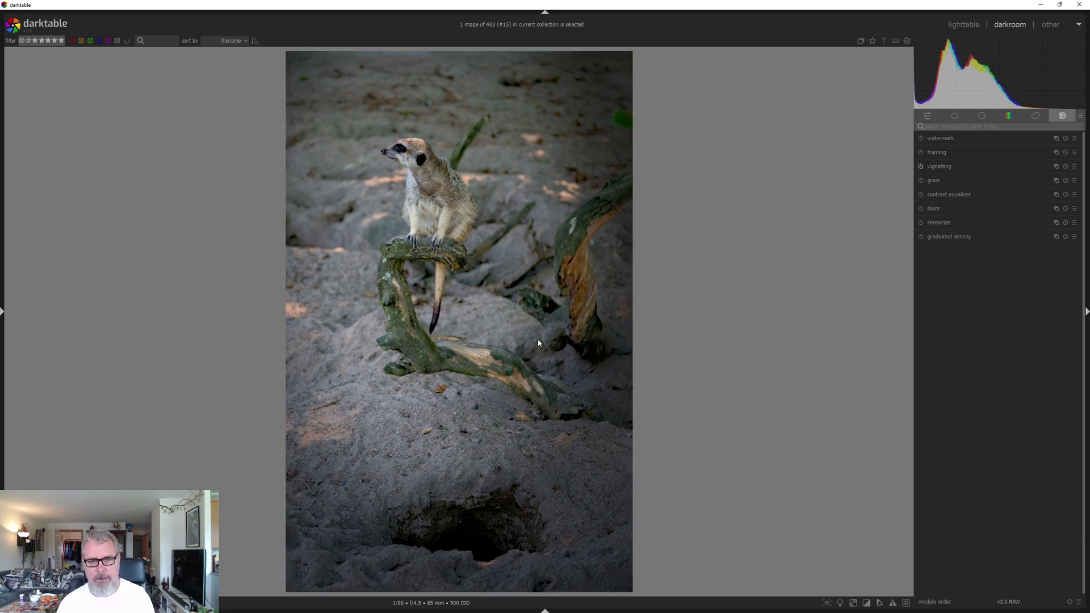
Soften the vignette further with a fall-off strength of 75,00%, and collapse the vignetting module.
click(975, 163)
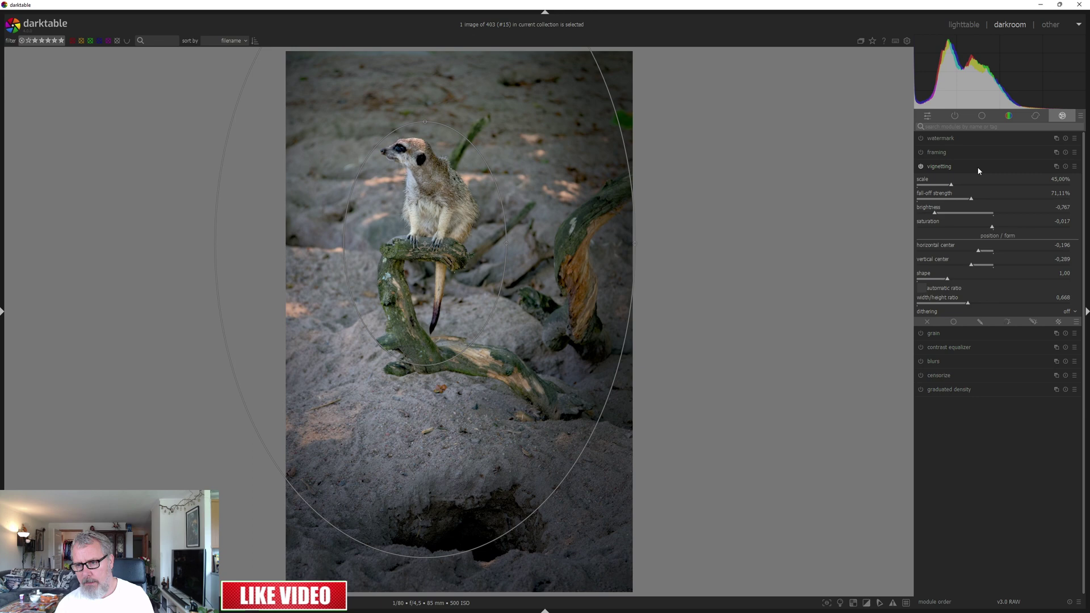
click(974, 199)
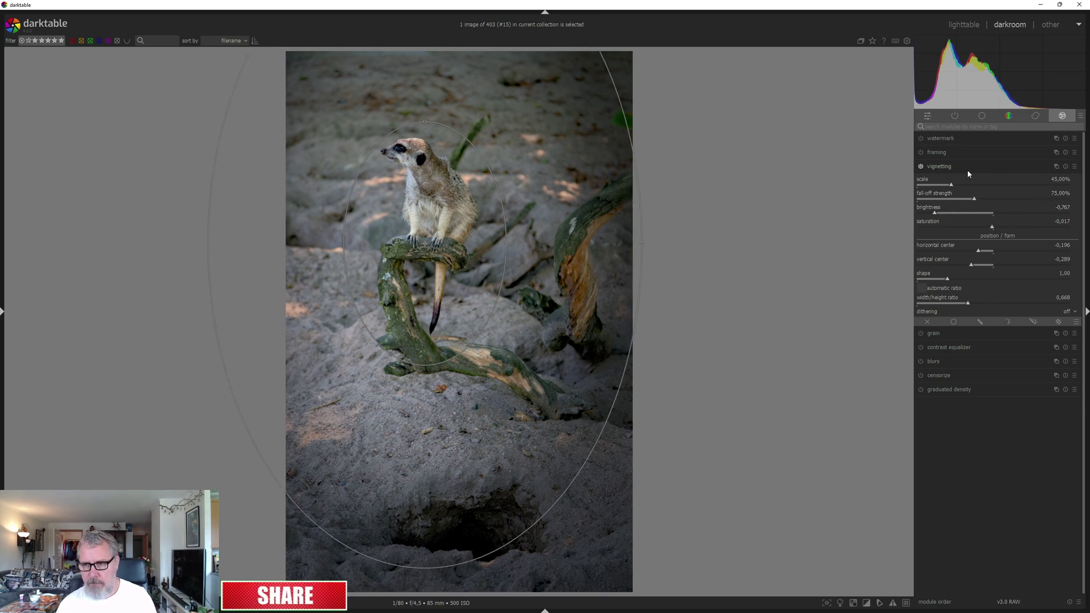
click(968, 165)
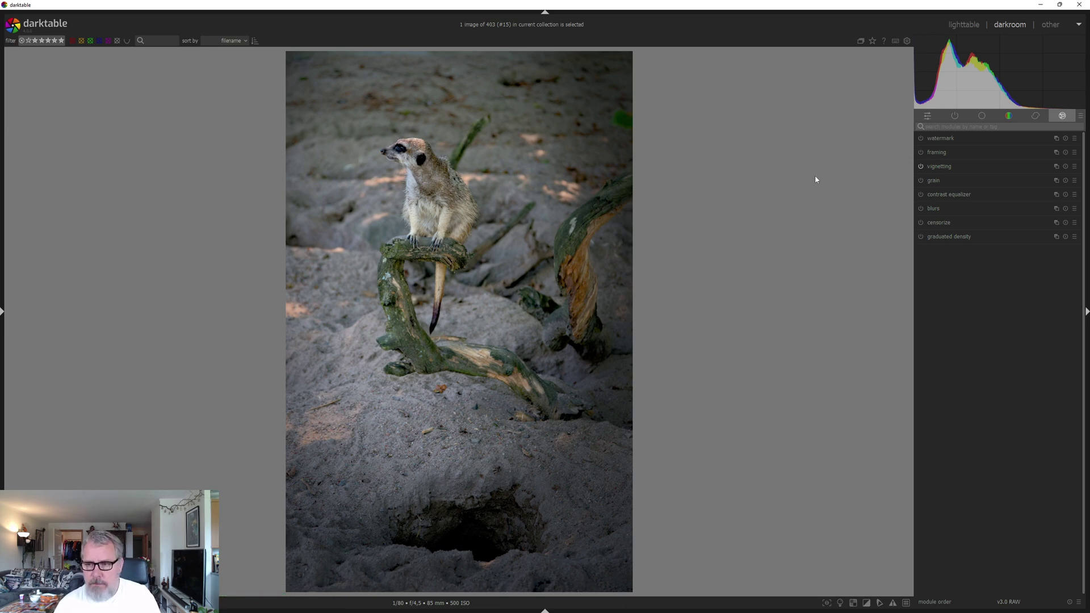
Brighten the photo by setting the exposure of the exposure 1 instance to +1,978 EV.
click(985, 116)
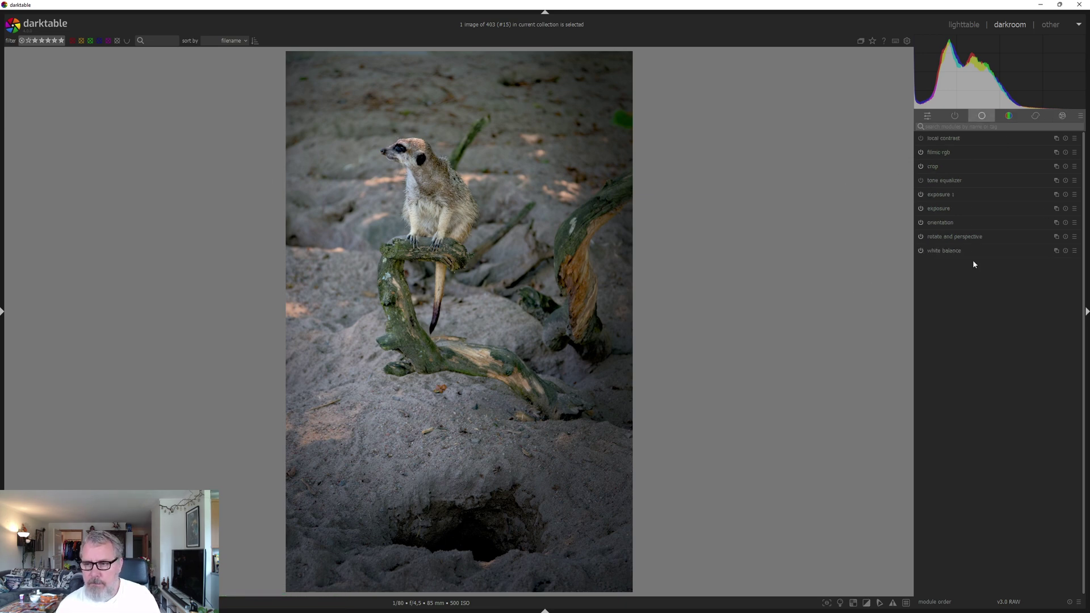
click(983, 195)
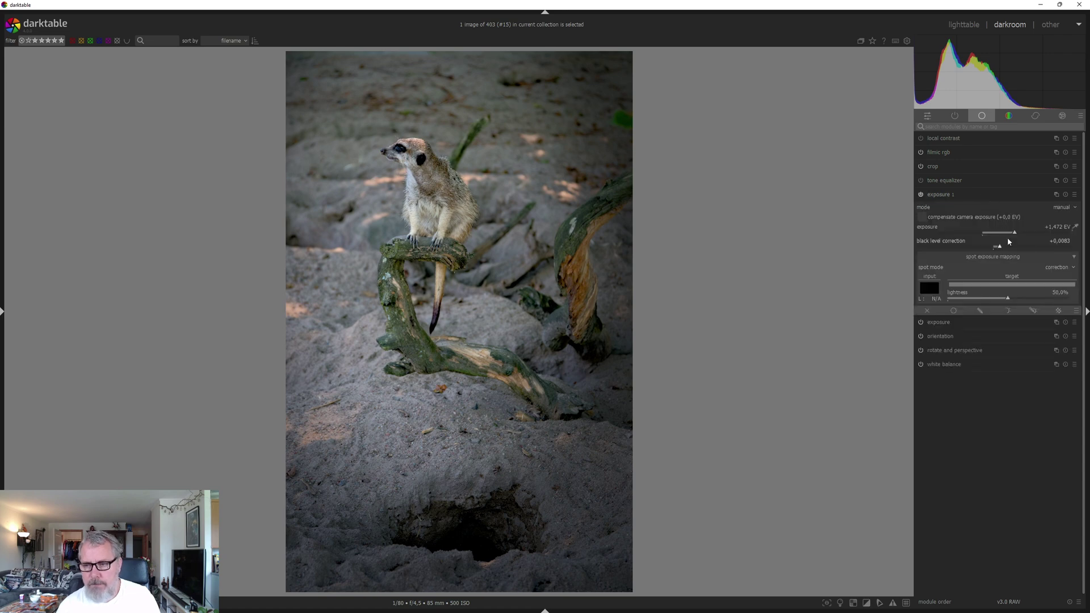
drag(1016, 235, 995, 258)
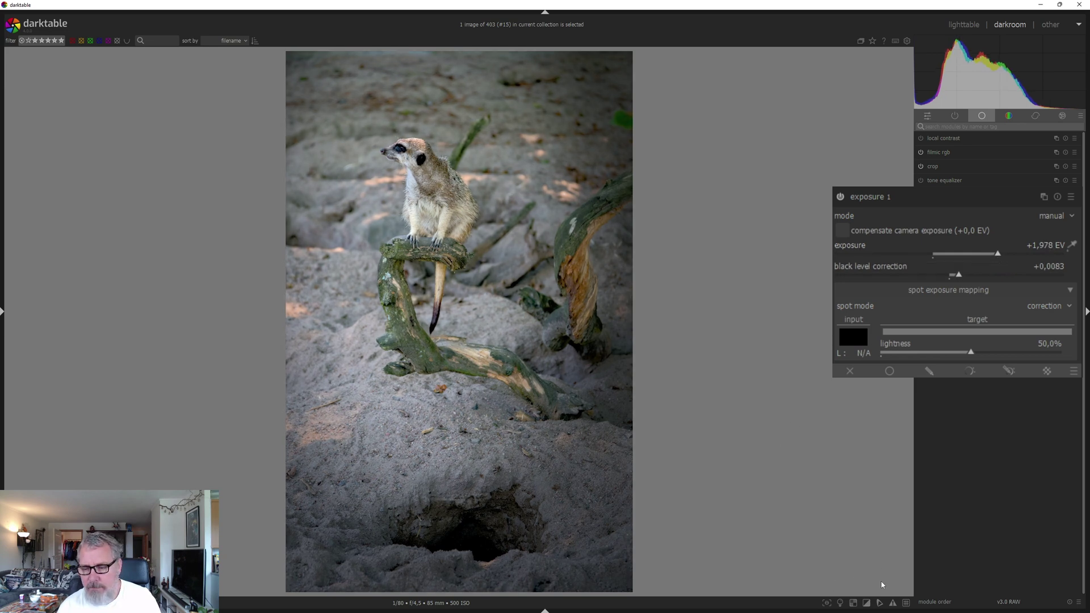
Lower the black relative exposure in filmic rgb, checking the dark areas with the clipping indication switched on and off.
click(866, 603)
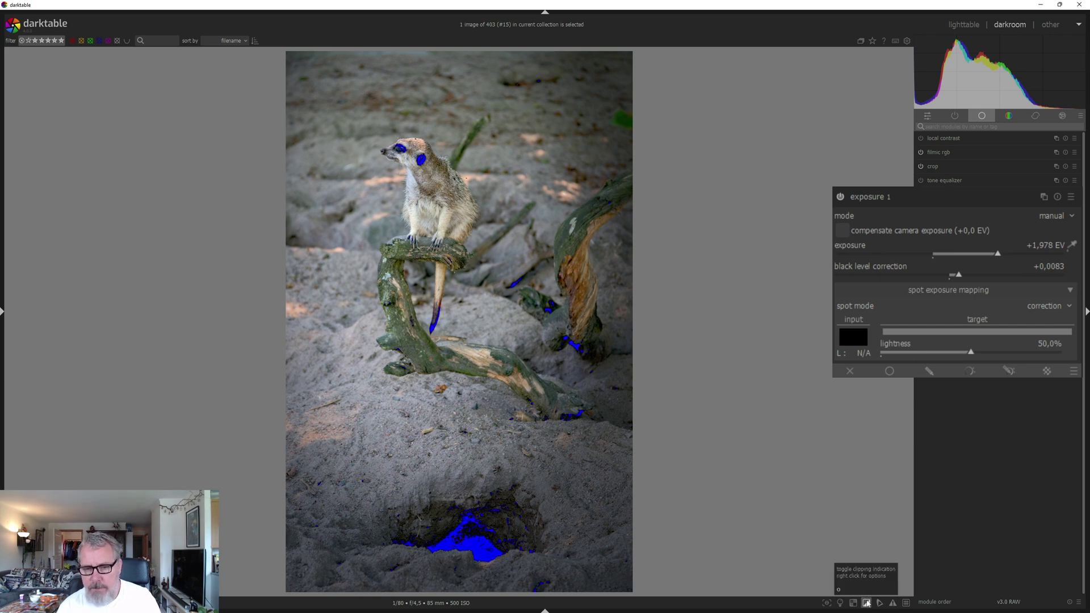
click(970, 155)
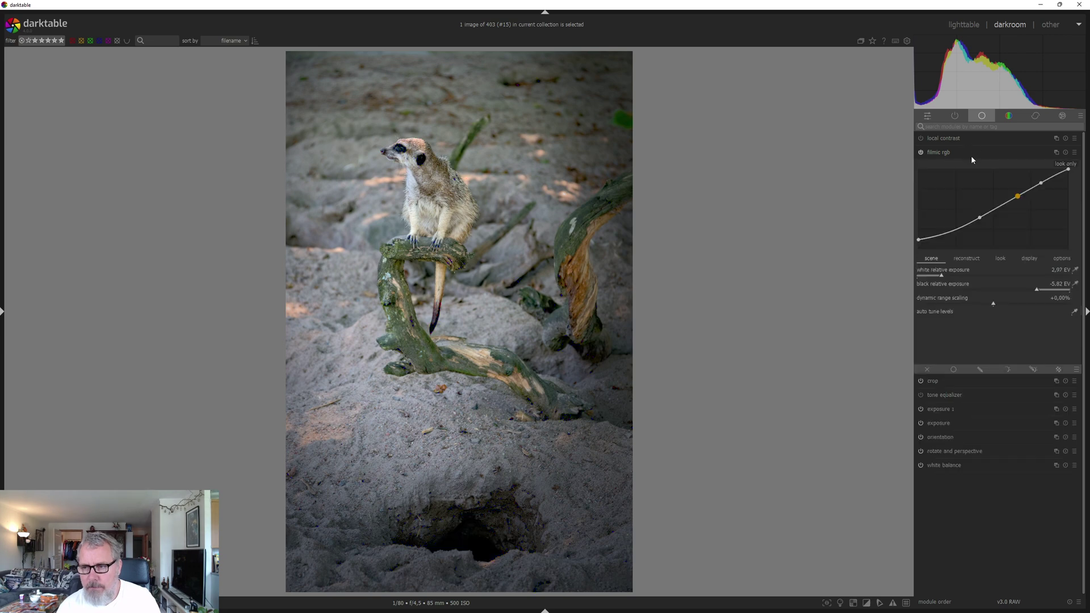
click(866, 602)
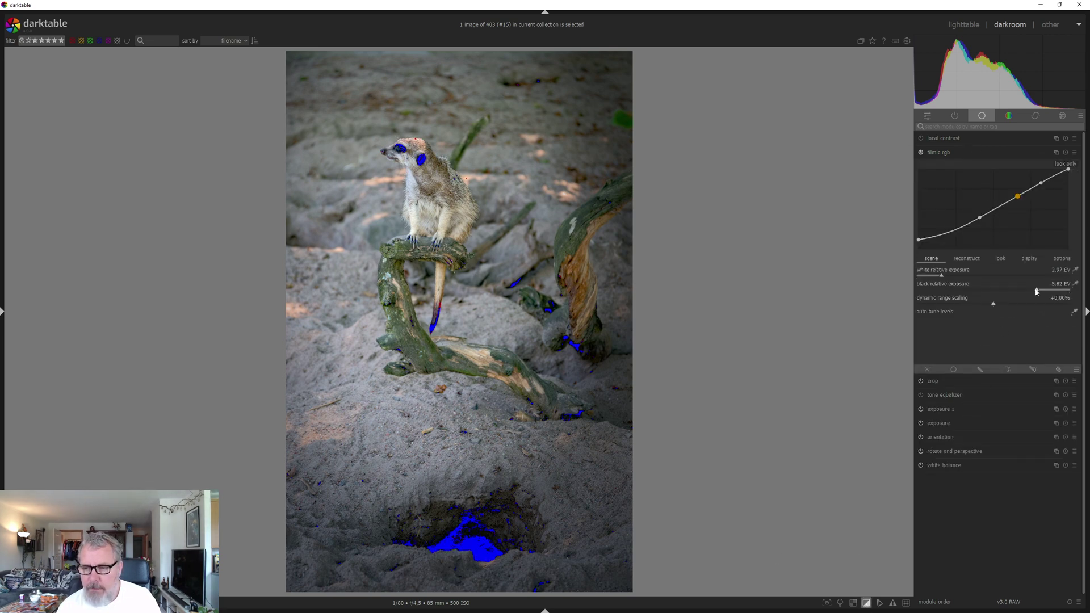
drag(1037, 291, 1023, 291)
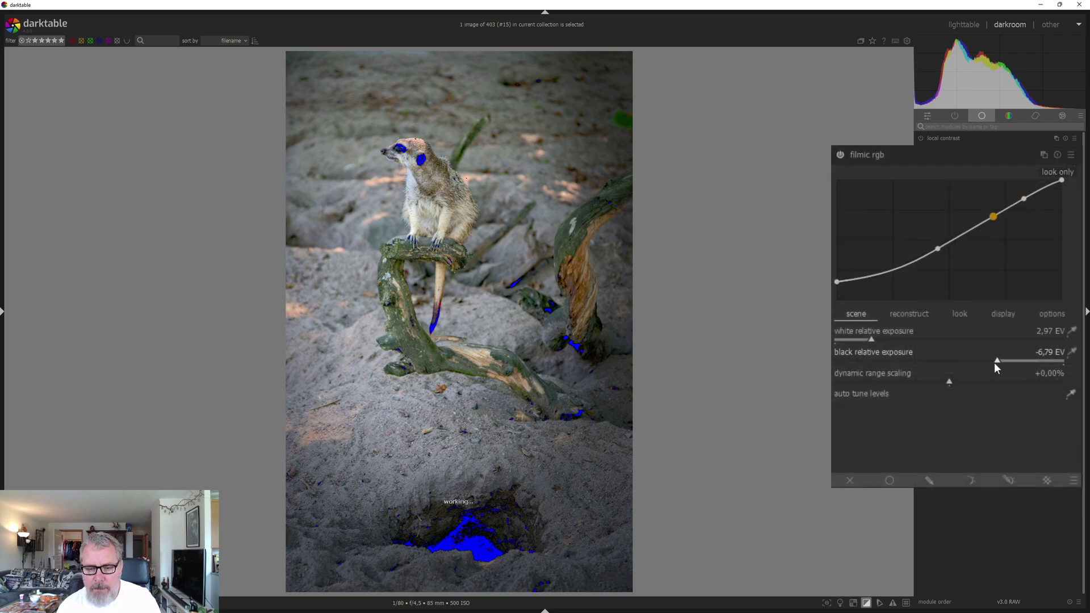
drag(994, 363, 894, 369)
right_click(894, 369)
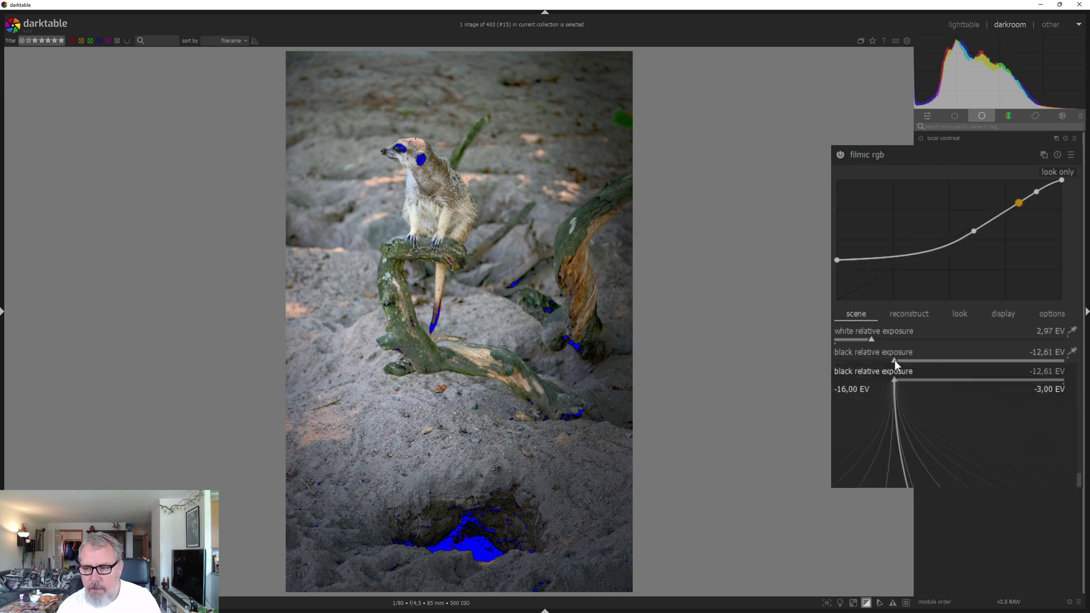
click(899, 368)
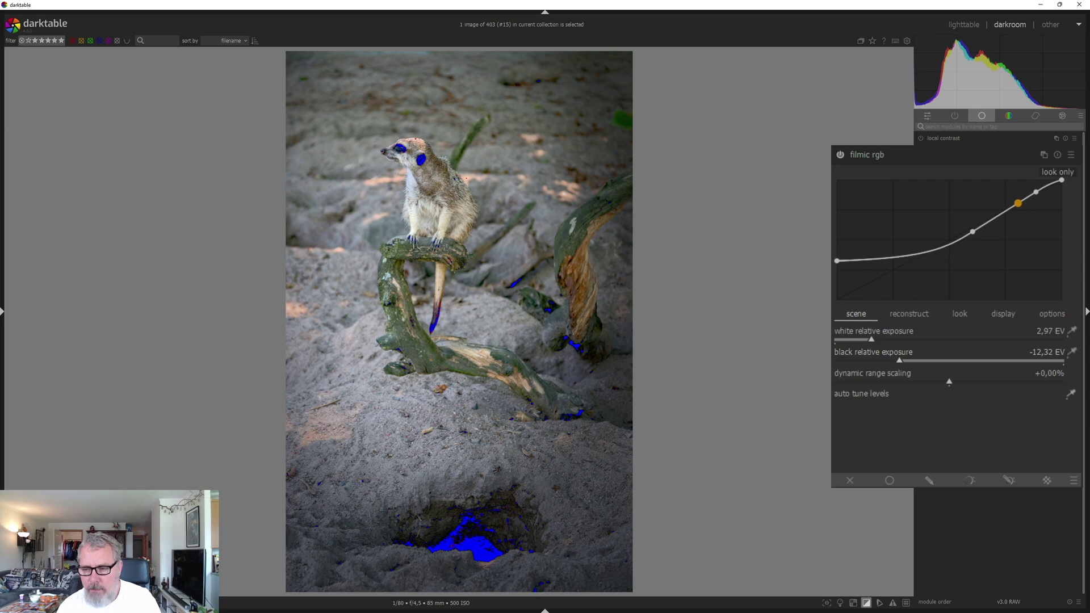
click(866, 602)
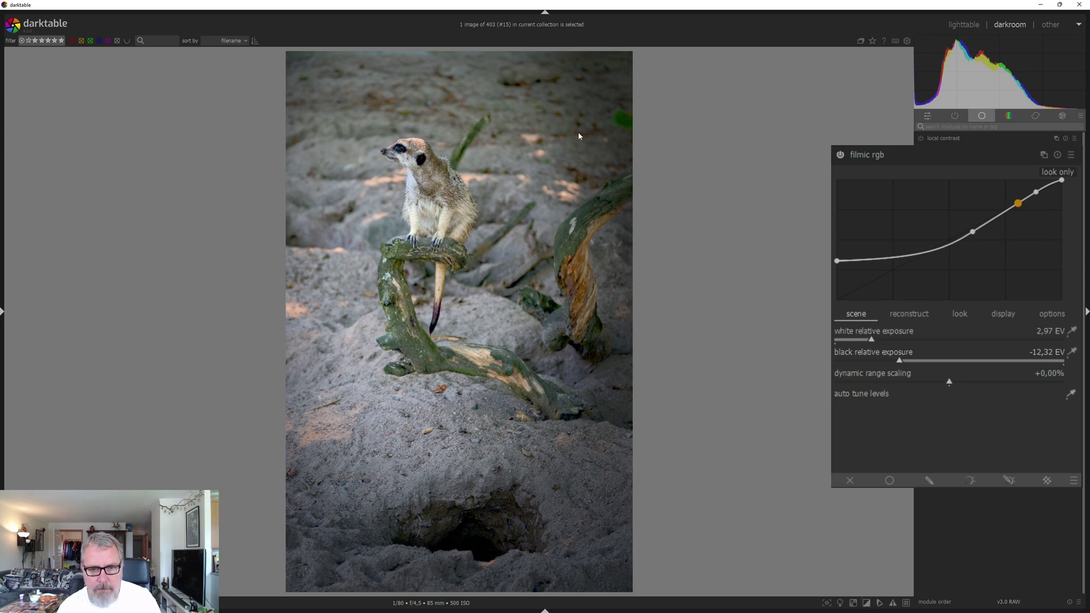
click(901, 360)
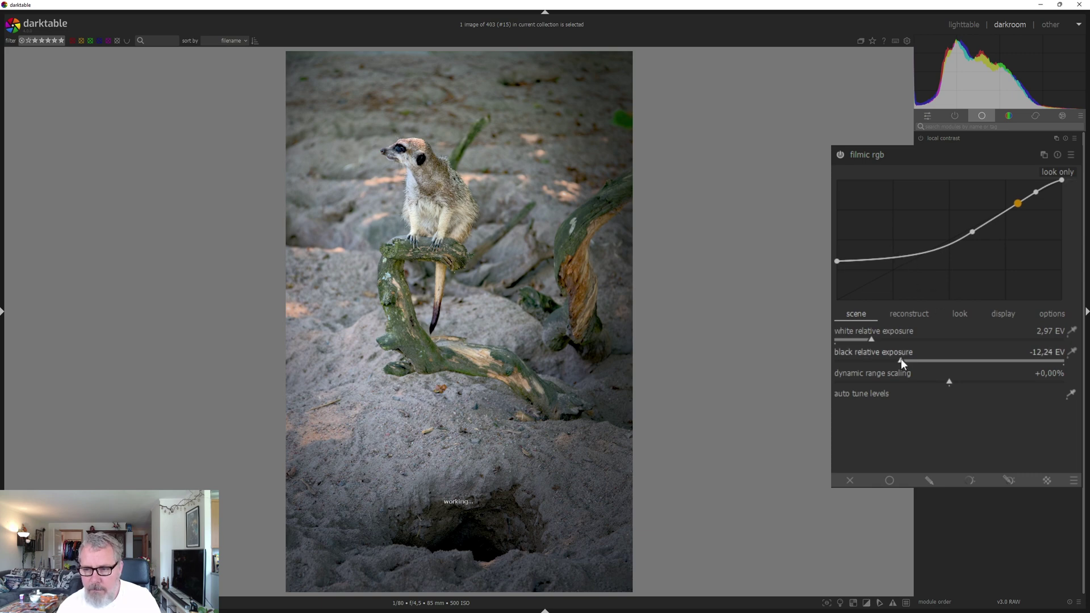
drag(901, 358, 969, 366)
Set the contrast in the look settings of filmic rgb to 1,194.
click(959, 313)
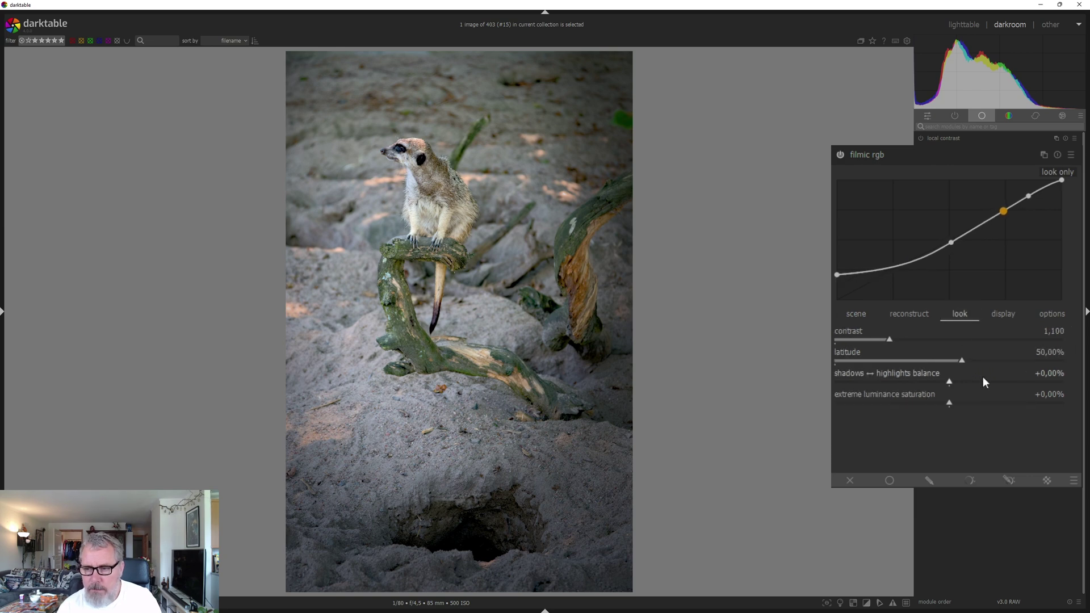
click(894, 338)
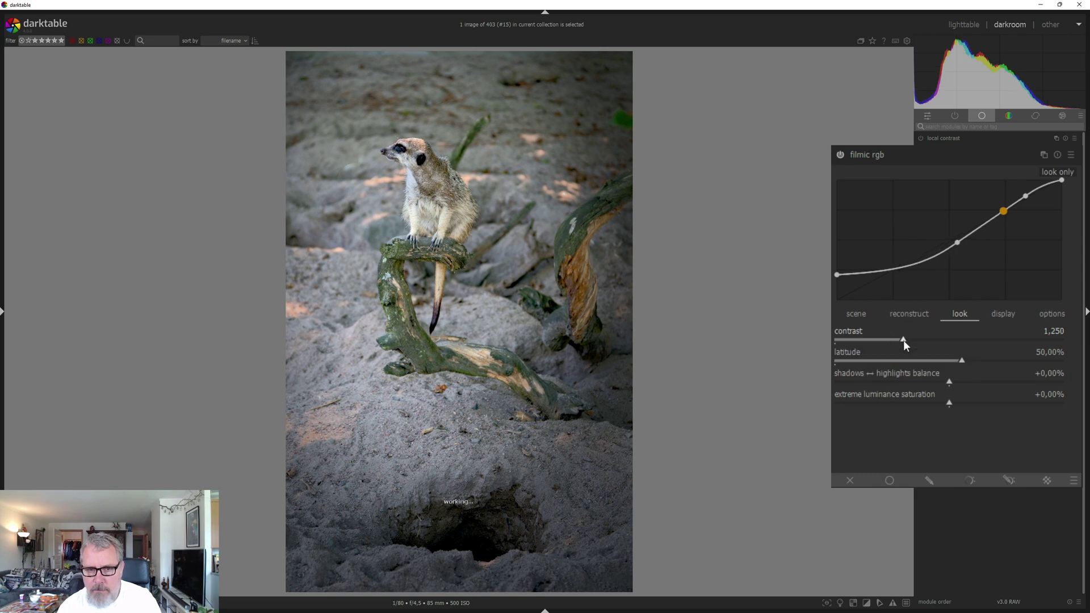
click(898, 339)
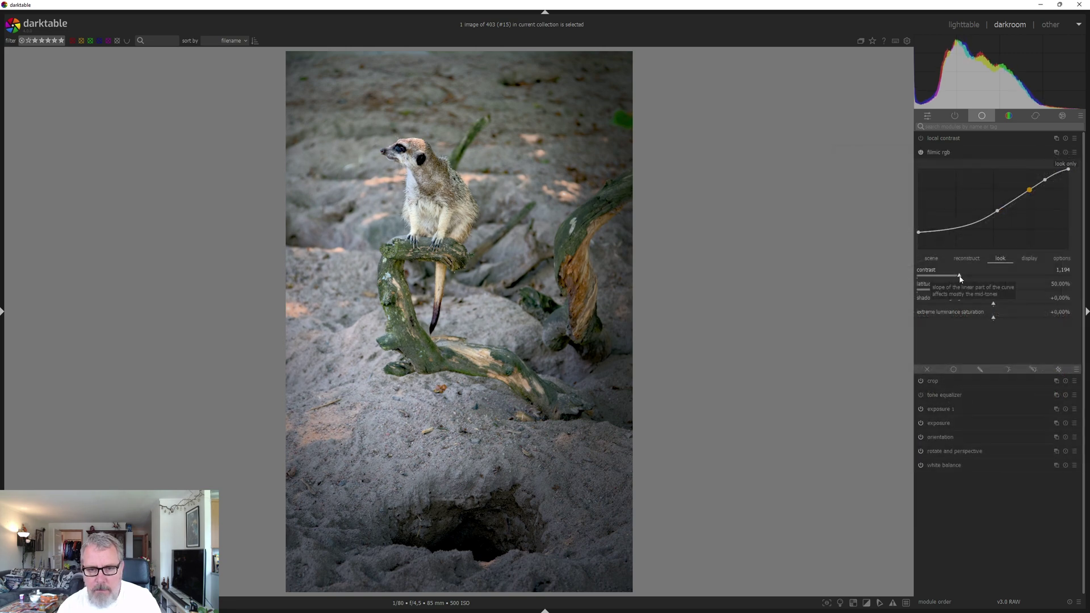
Raise the shadows of the perceptual brilliance grading in color balance rgb to +22,22%.
click(1015, 115)
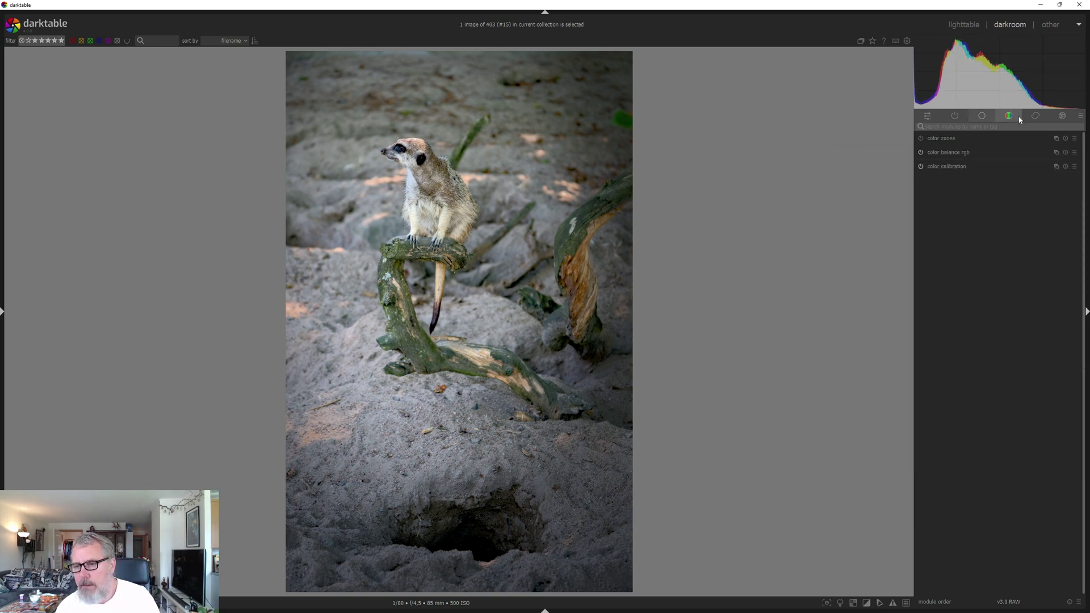
click(987, 157)
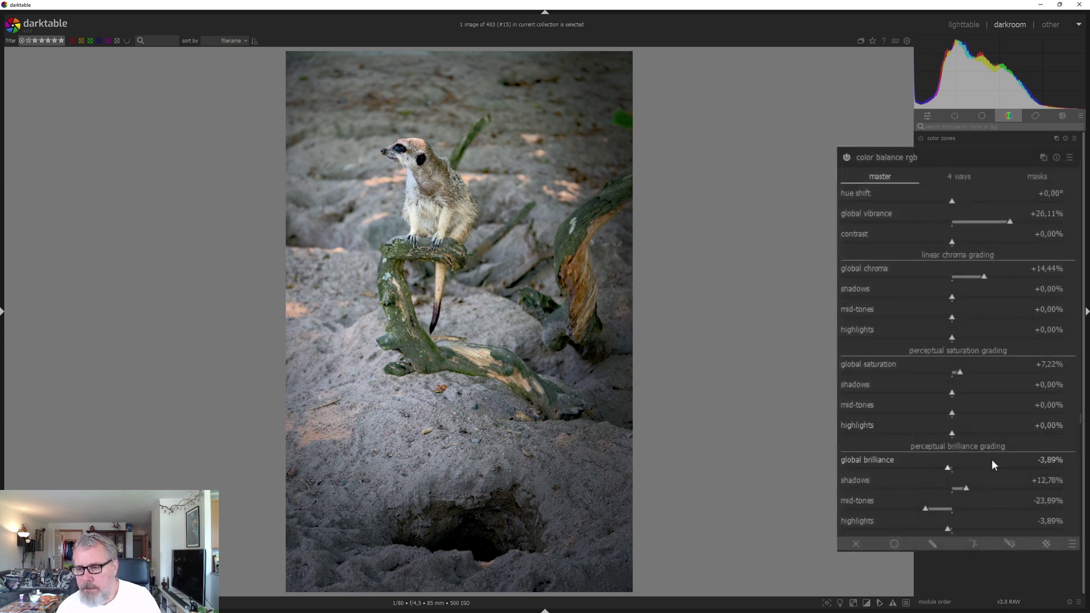
drag(966, 487, 976, 489)
scroll(981, 488, down, 5)
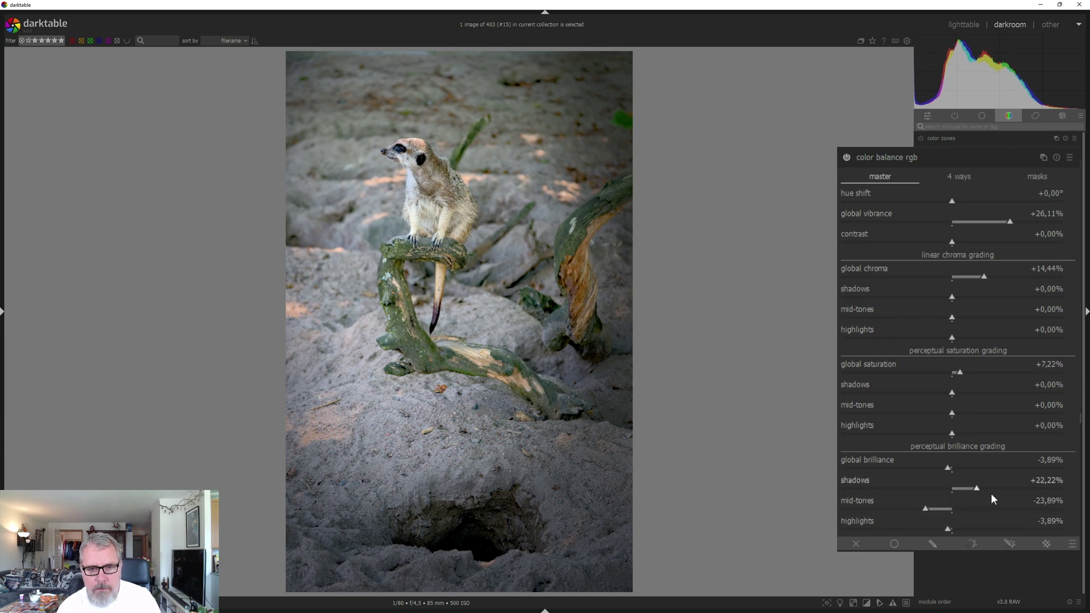
Set the master contrast in color balance rgb to +6,94% and inspect the meerkat's fur and face up close.
click(955, 241)
drag(955, 241, 958, 242)
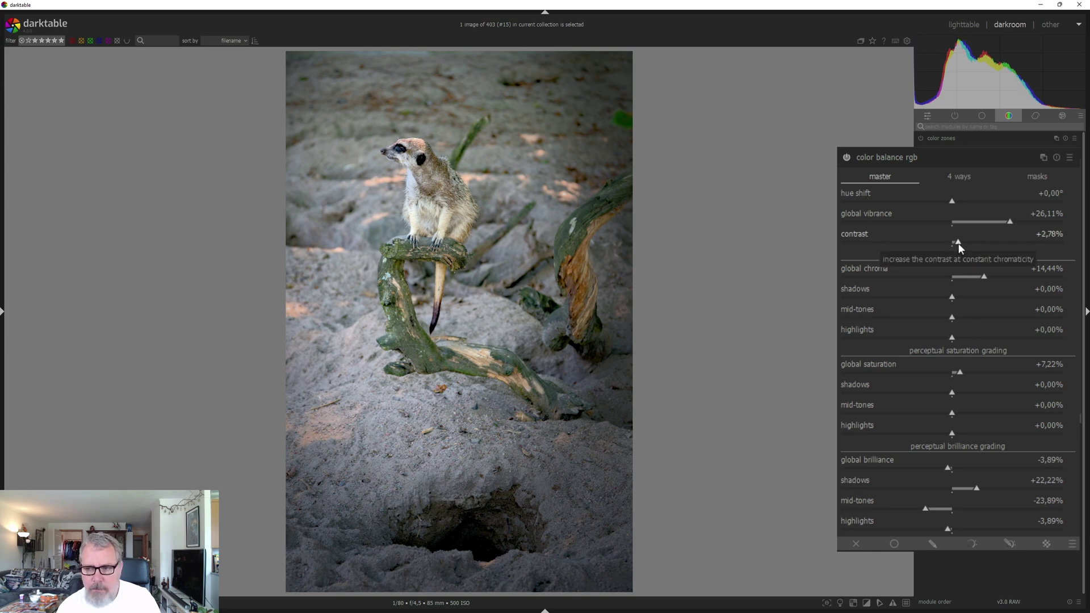
drag(959, 240, 962, 239)
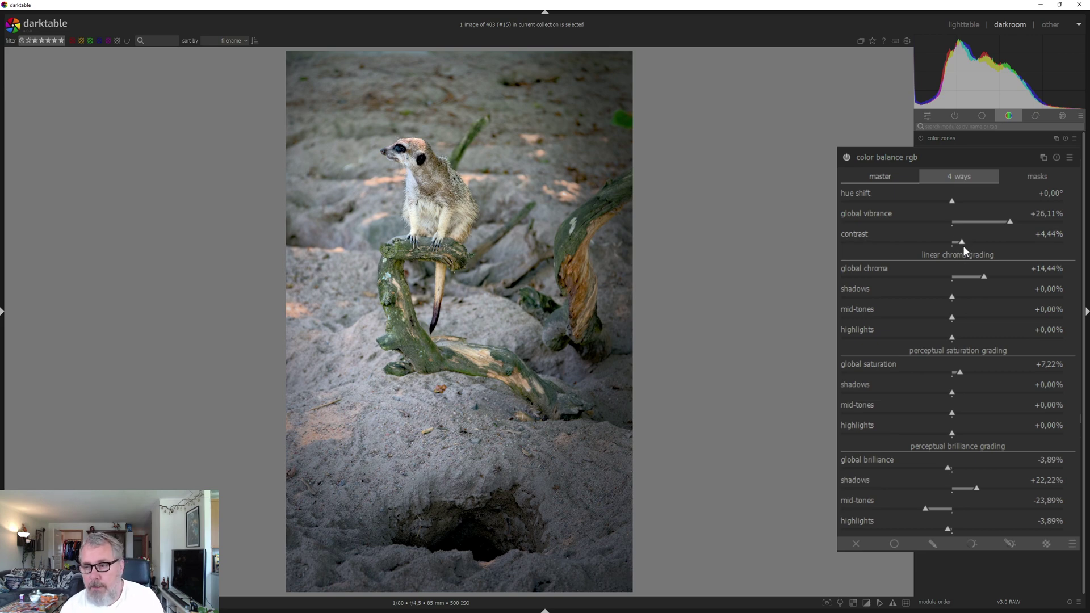
drag(962, 245, 967, 244)
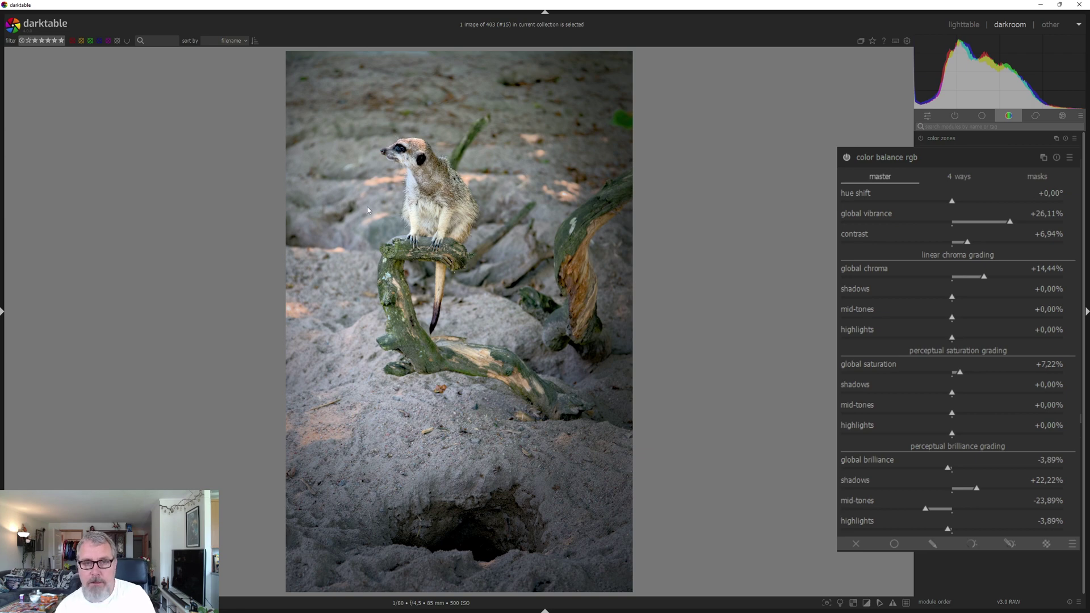
scroll(402, 151, up, 4)
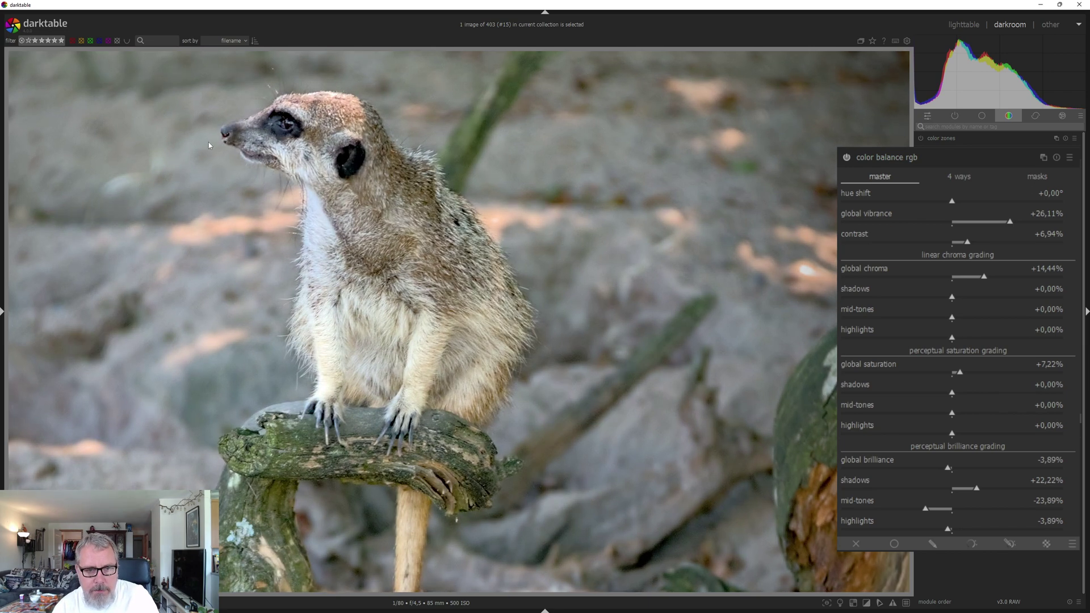
scroll(308, 181, down, 2)
scroll(408, 227, down, 2)
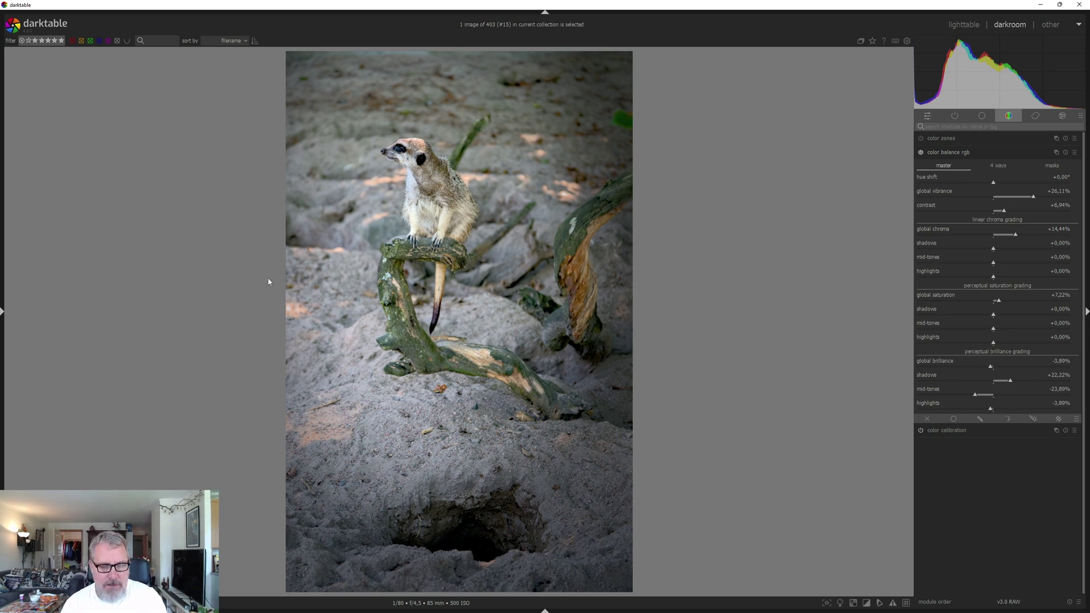
Compare the edited photo with the crop (18) snapshot by sweeping the split line across the whole image.
click(2, 311)
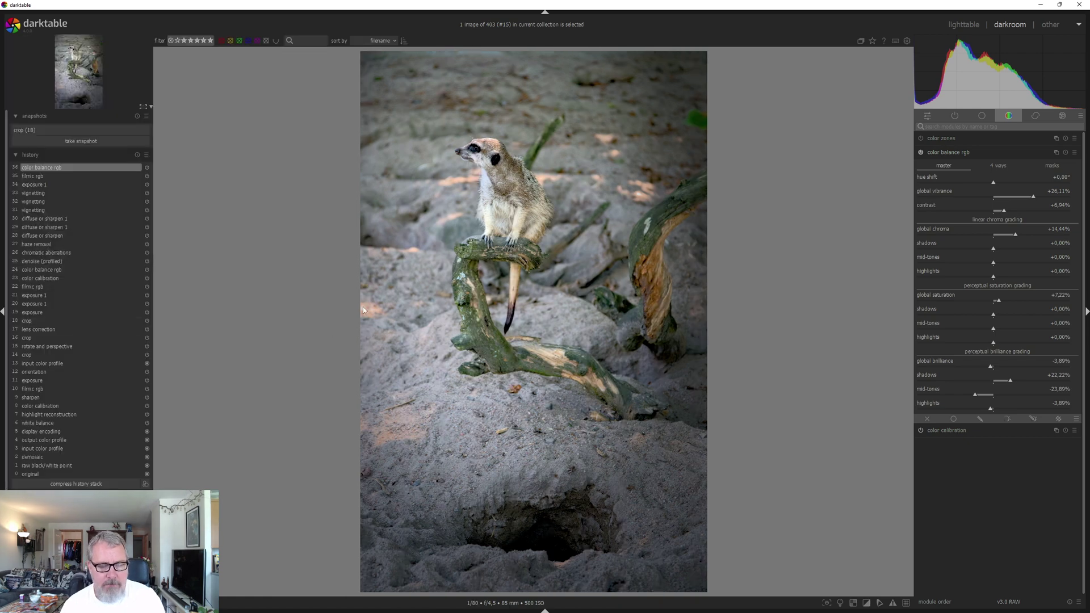
click(101, 129)
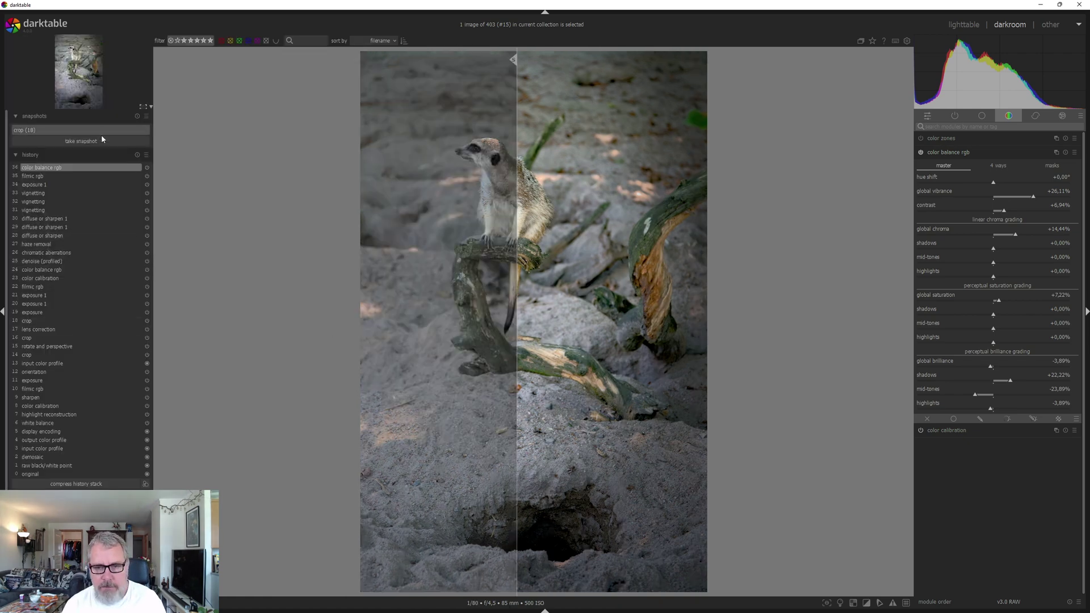
drag(517, 261, 917, 271)
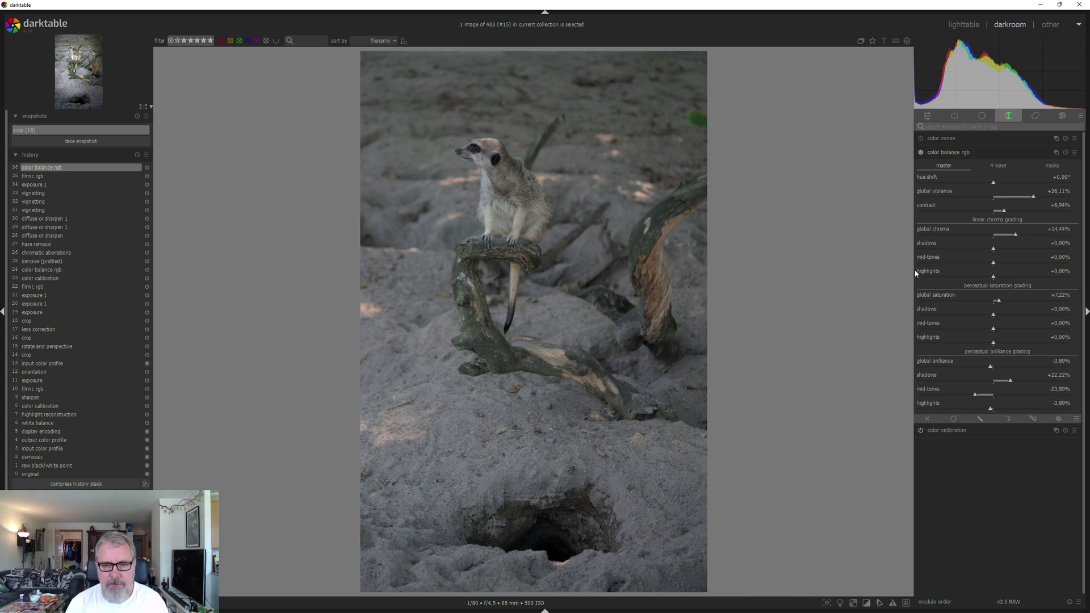
mouse_move(913, 270)
mouse_down()
mouse_move(274, 298)
mouse_move(689, 301)
mouse_move(305, 338)
mouse_move(520, 341)
mouse_move(331, 344)
mouse_up()
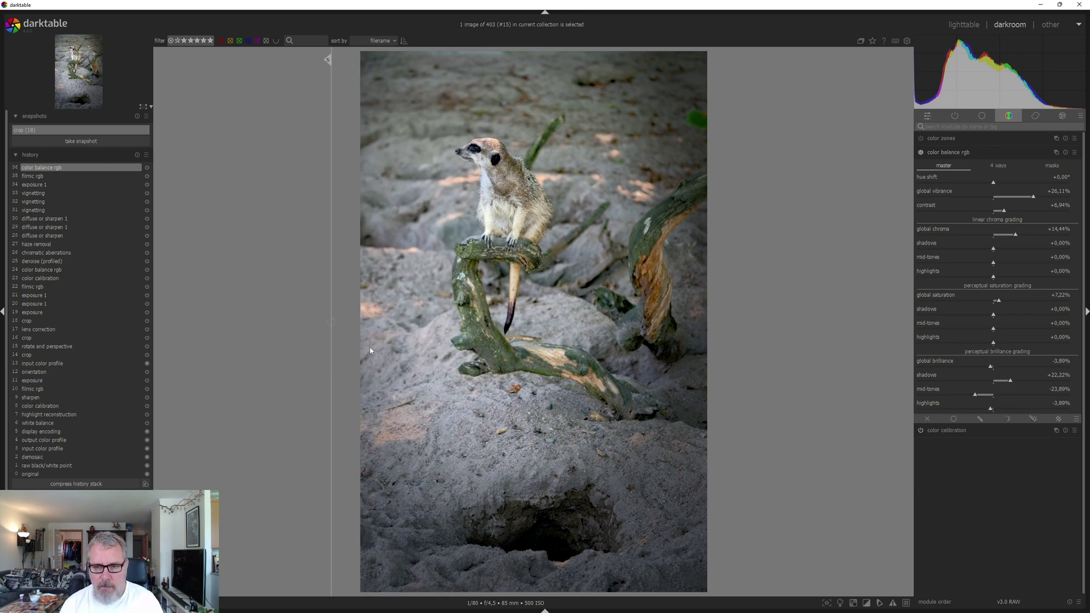